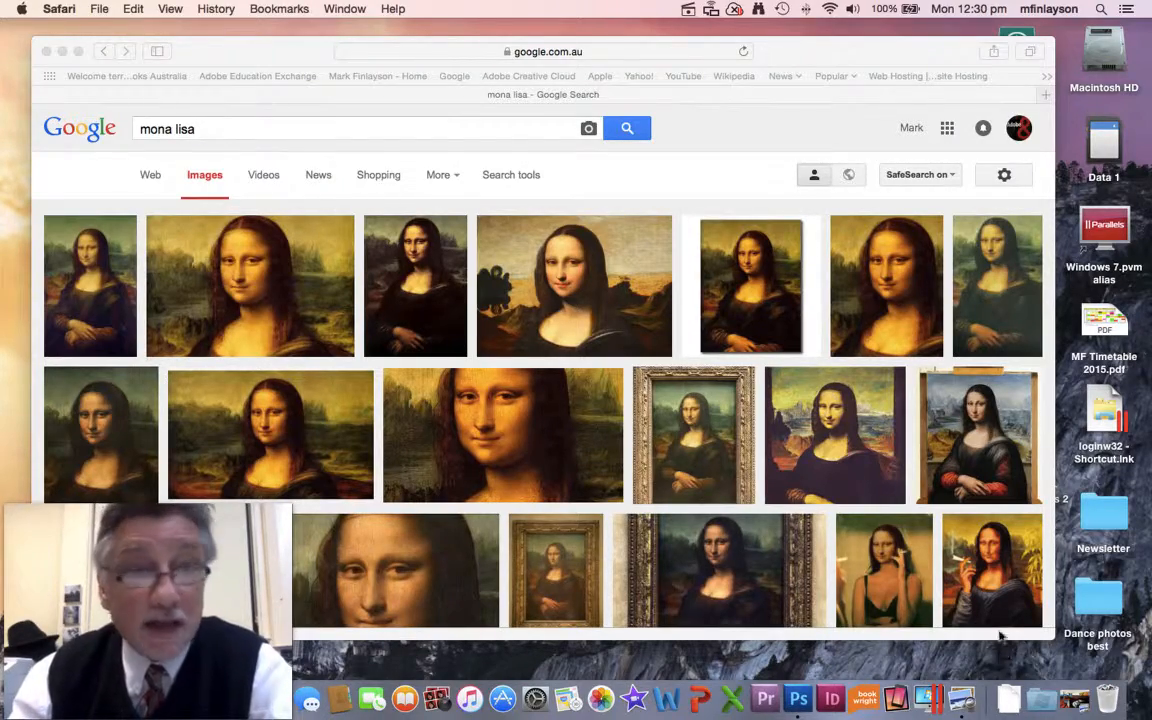
- Look at the minimized Salvador Dali Persistence of Memory image in Preview and minimize it again
click(1008, 697)
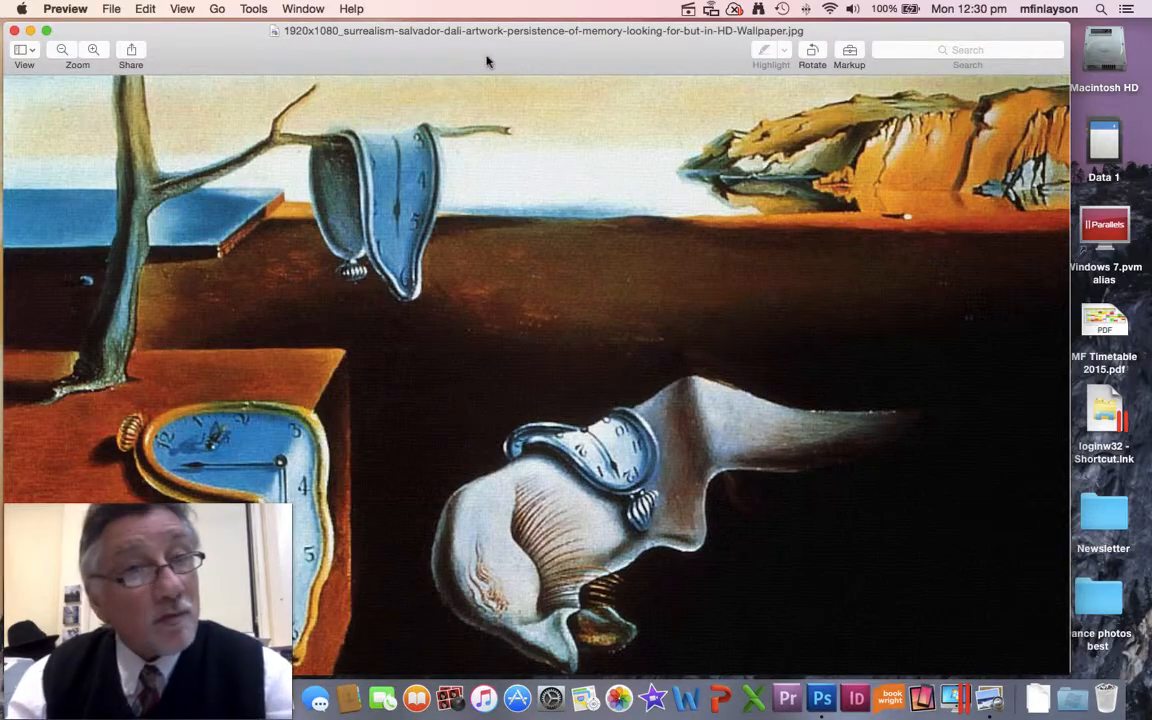
drag(487, 62, 513, 62)
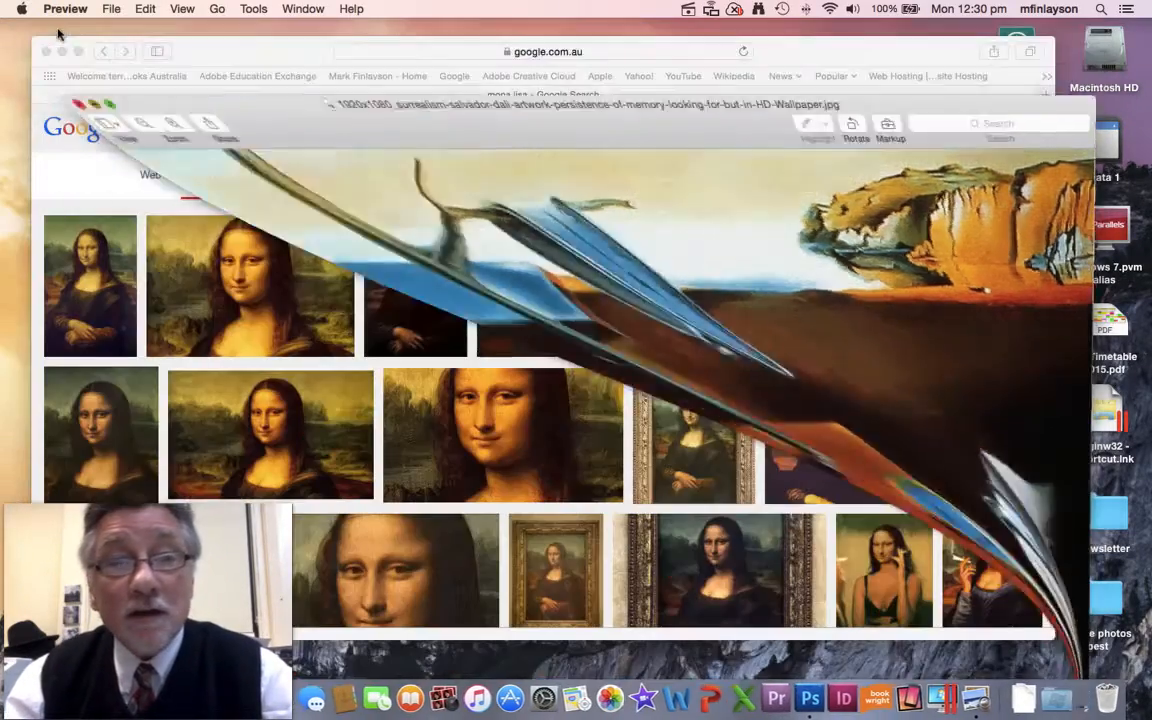
click(55, 32)
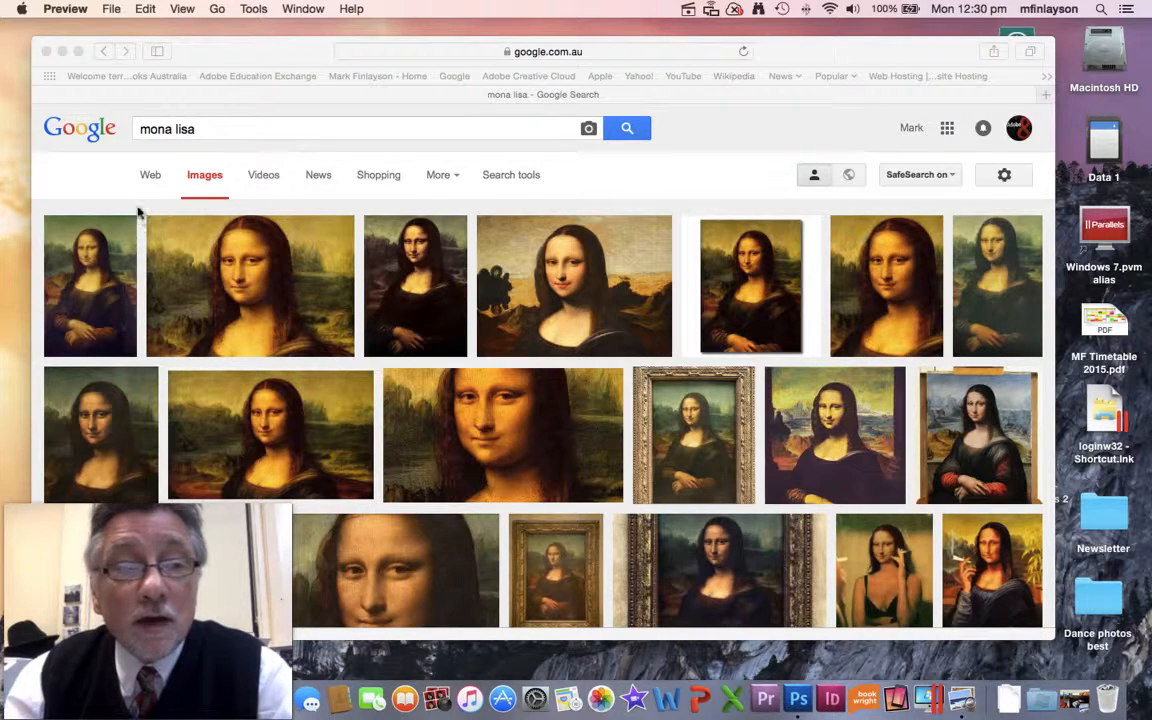
- Filter the Google image results for mona lisa to show only Large images
click(112, 267)
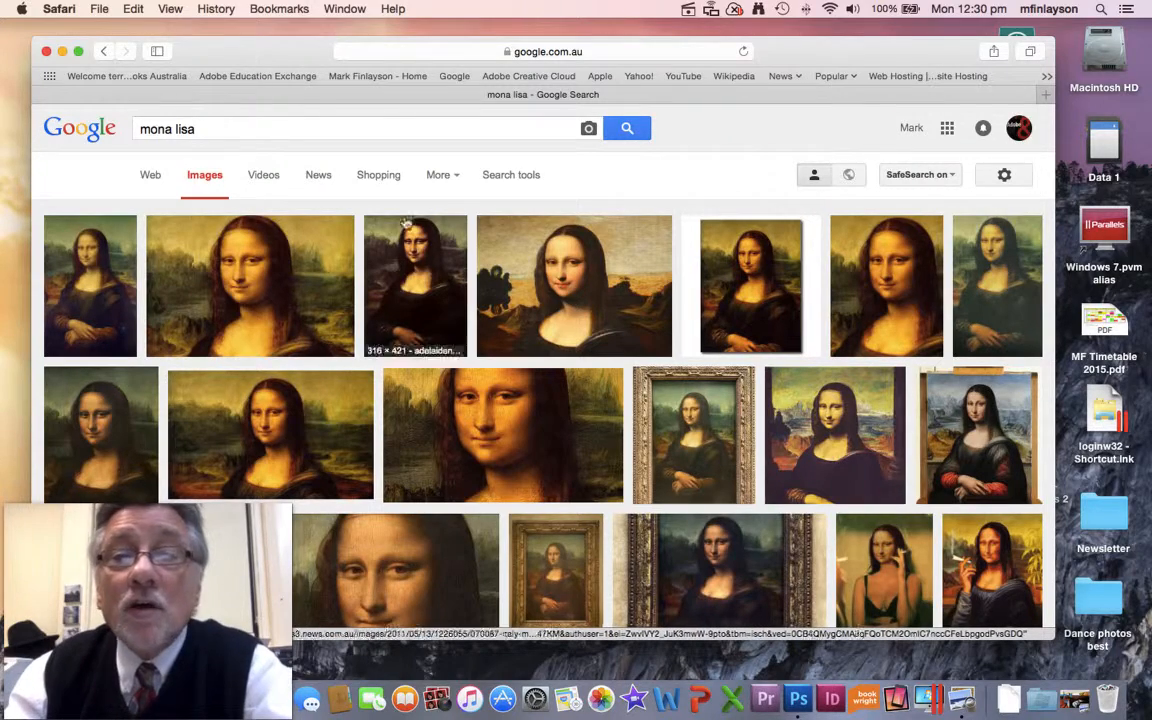
click(510, 177)
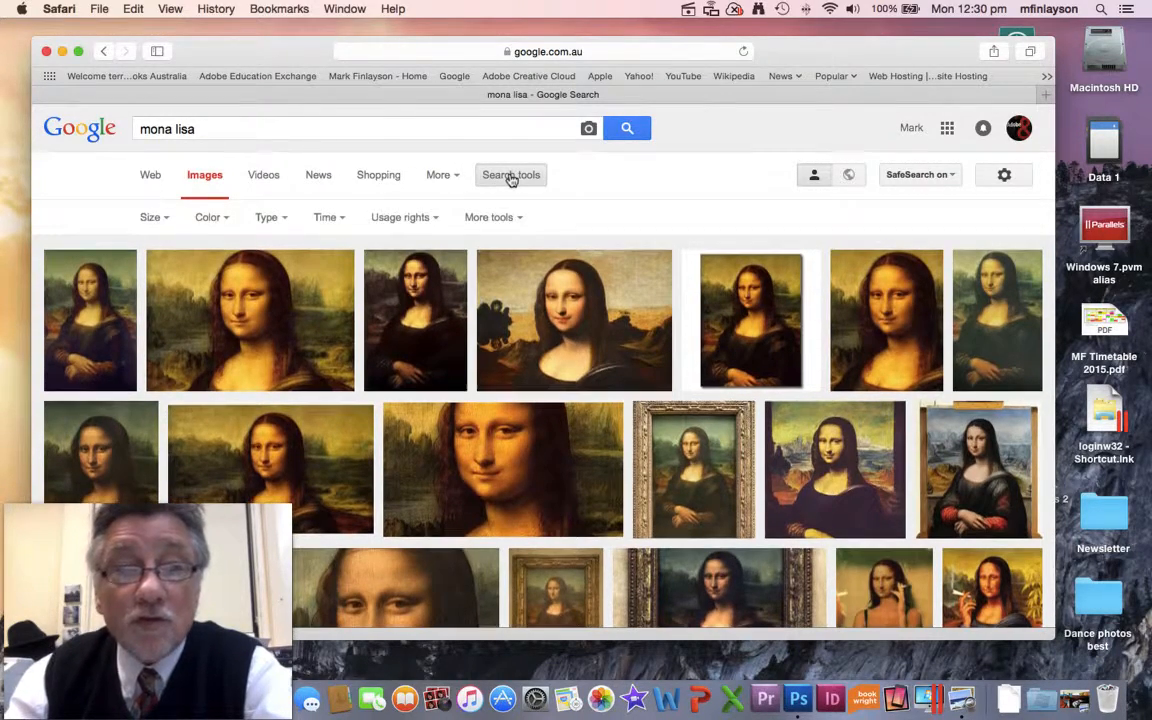
click(160, 219)
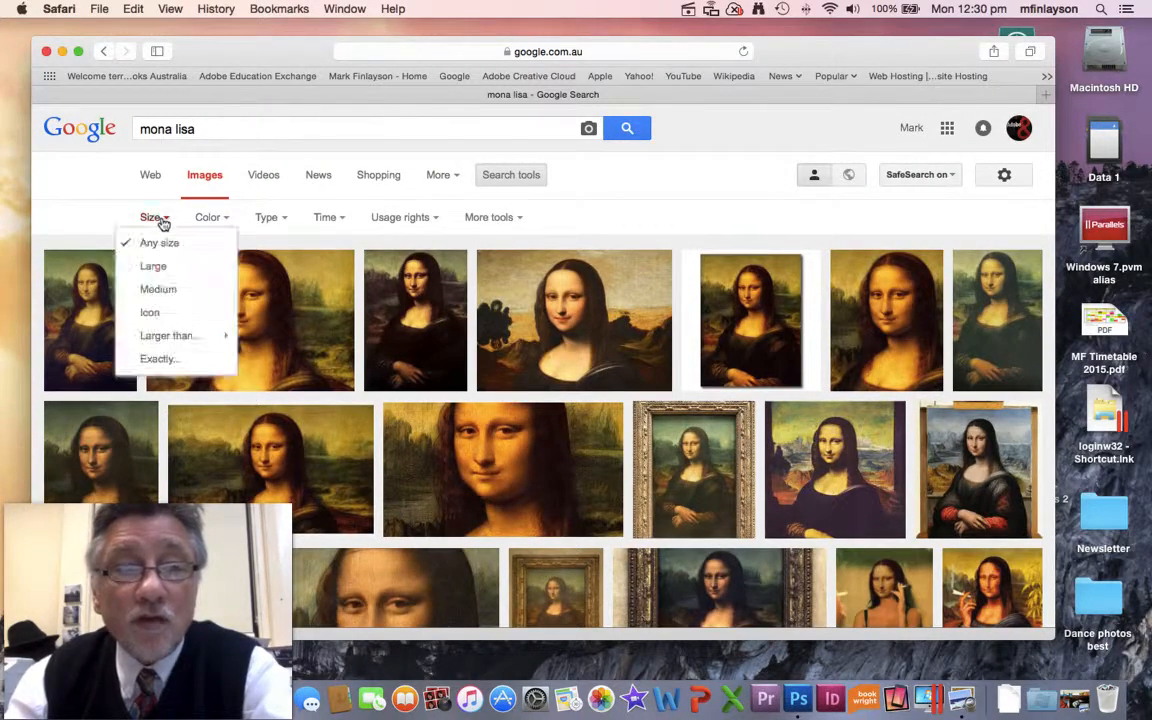
click(154, 268)
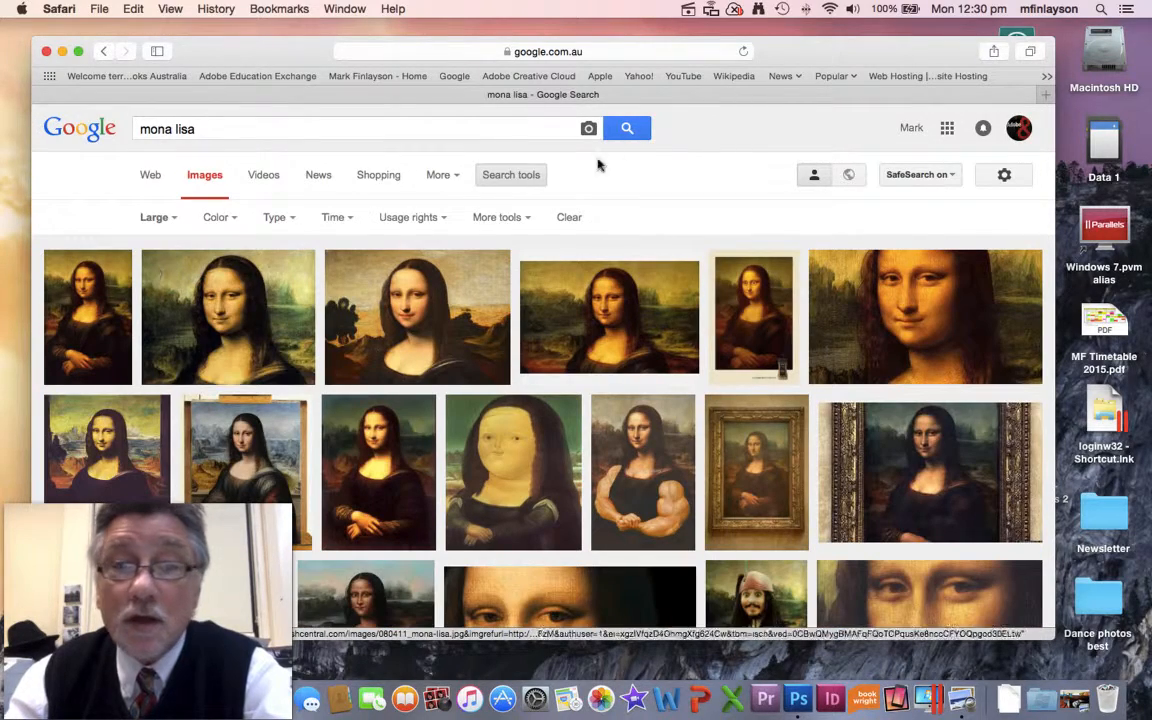
- Open the first Mona Lisa result from Wikipedia at full size, save it to the Desktop as Mona_Lisa.jpg, and close the browser window
click(95, 329)
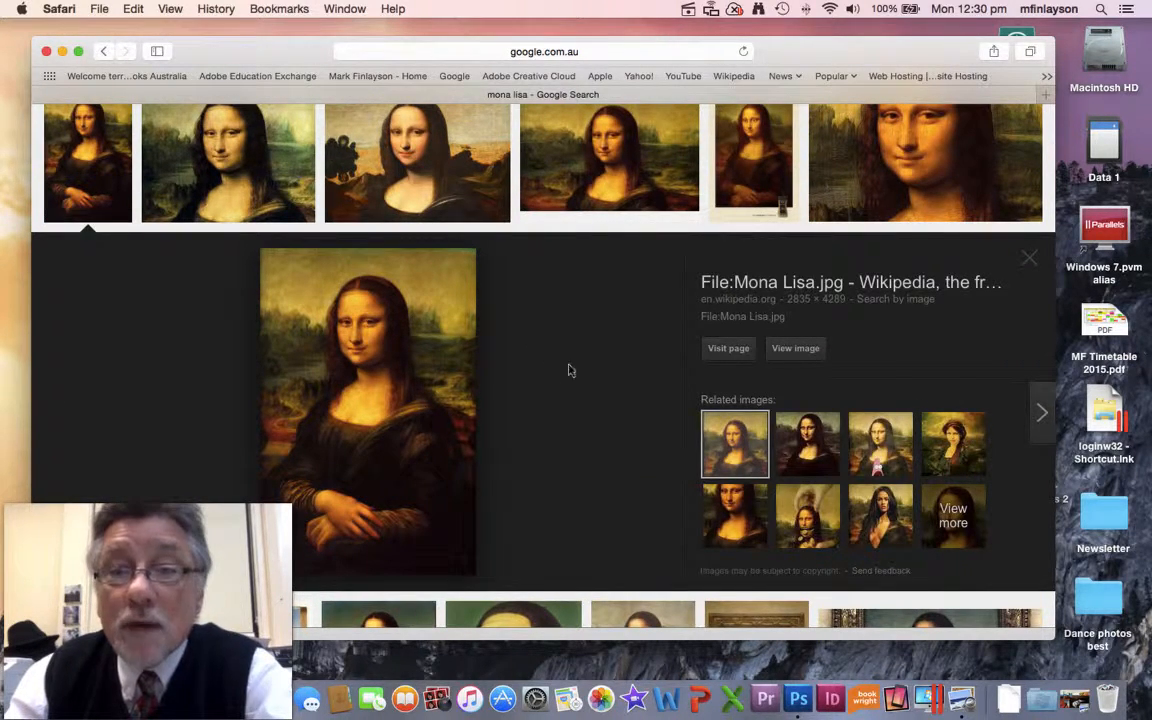
click(802, 351)
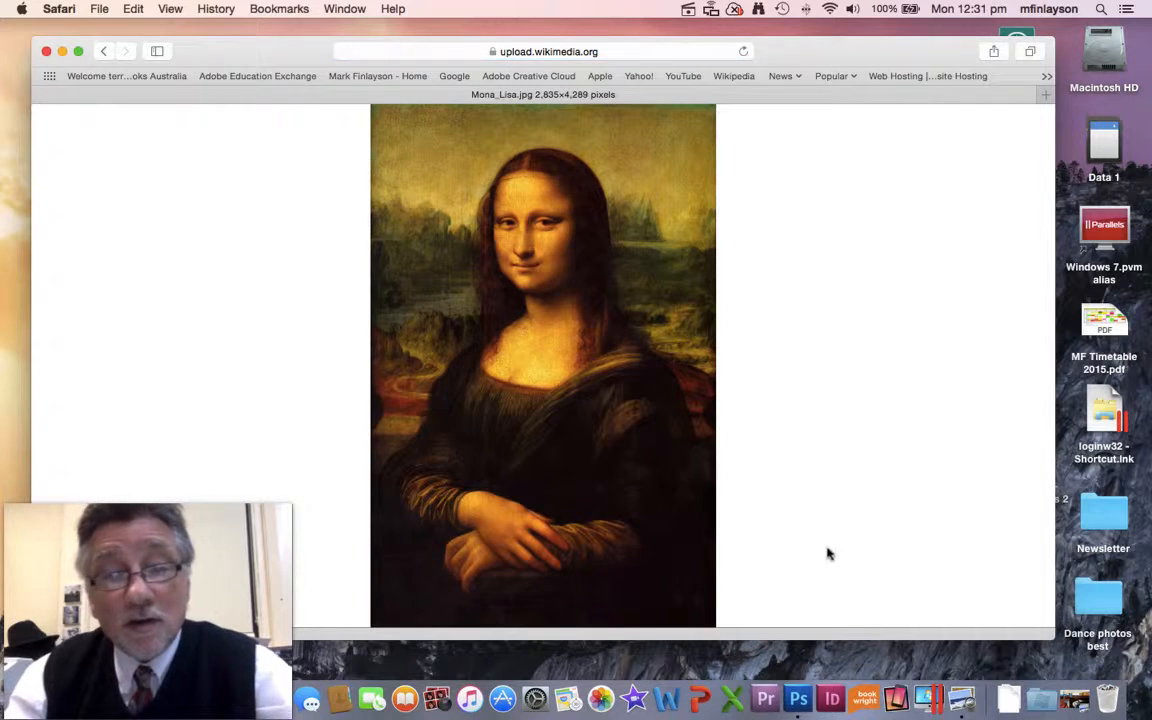
right_click(609, 435)
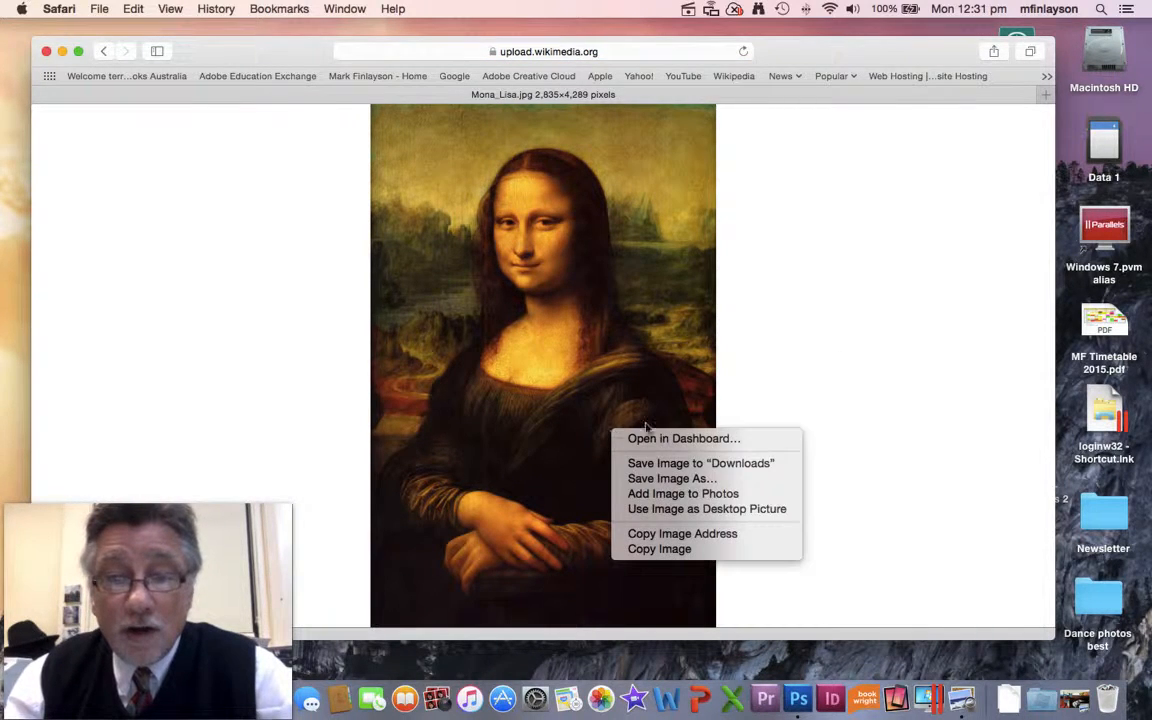
click(683, 479)
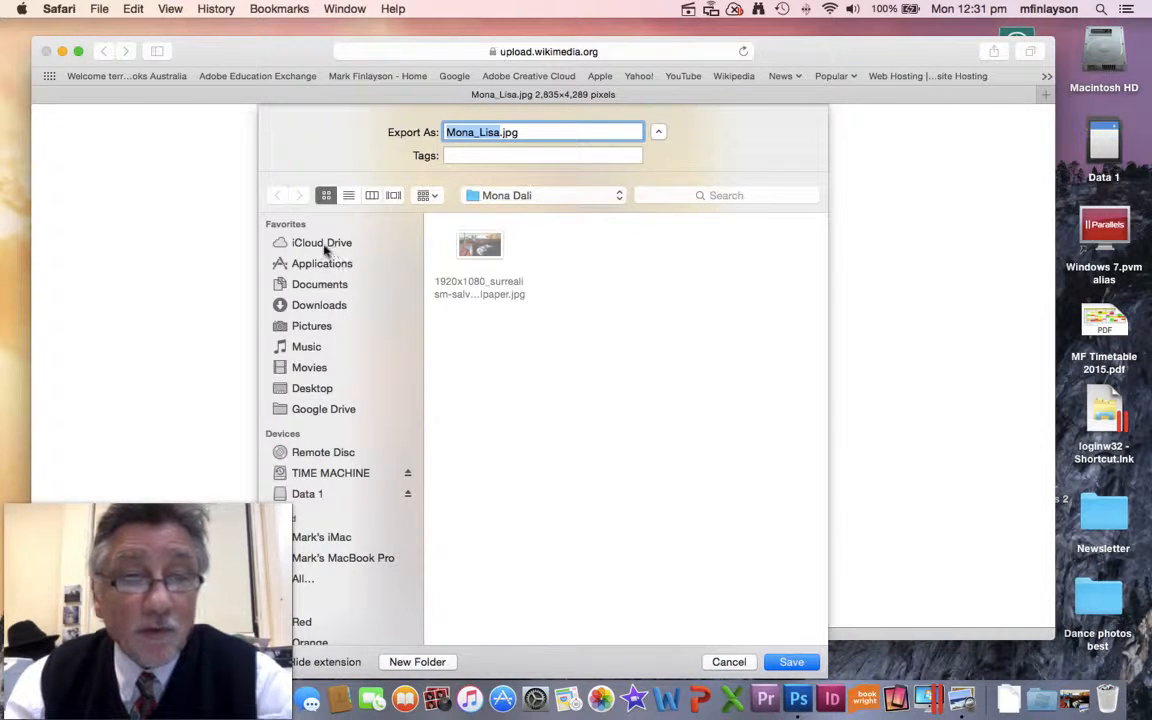
click(307, 390)
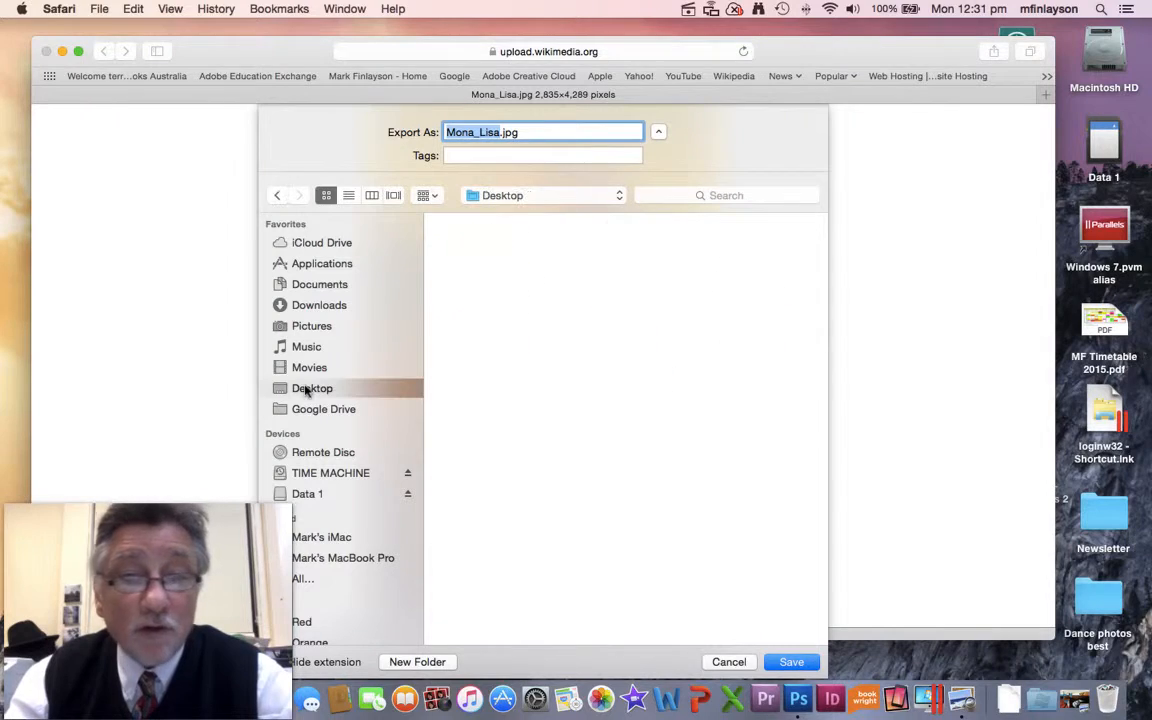
click(791, 663)
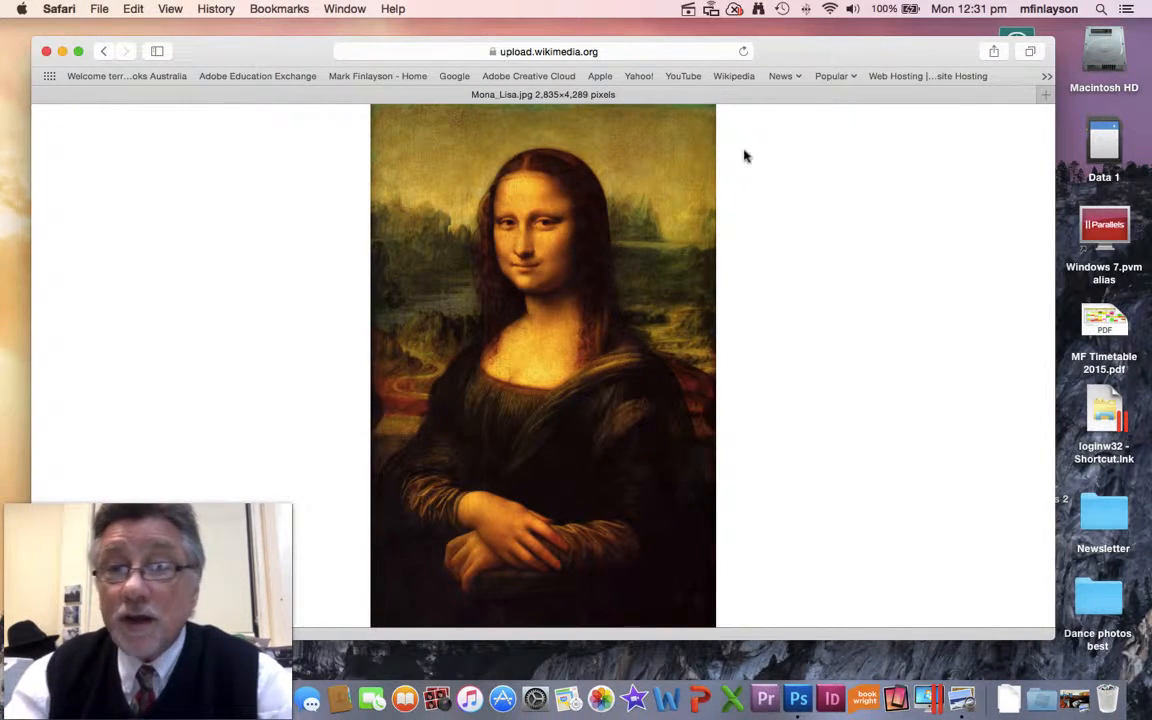
drag(848, 46, 969, 28)
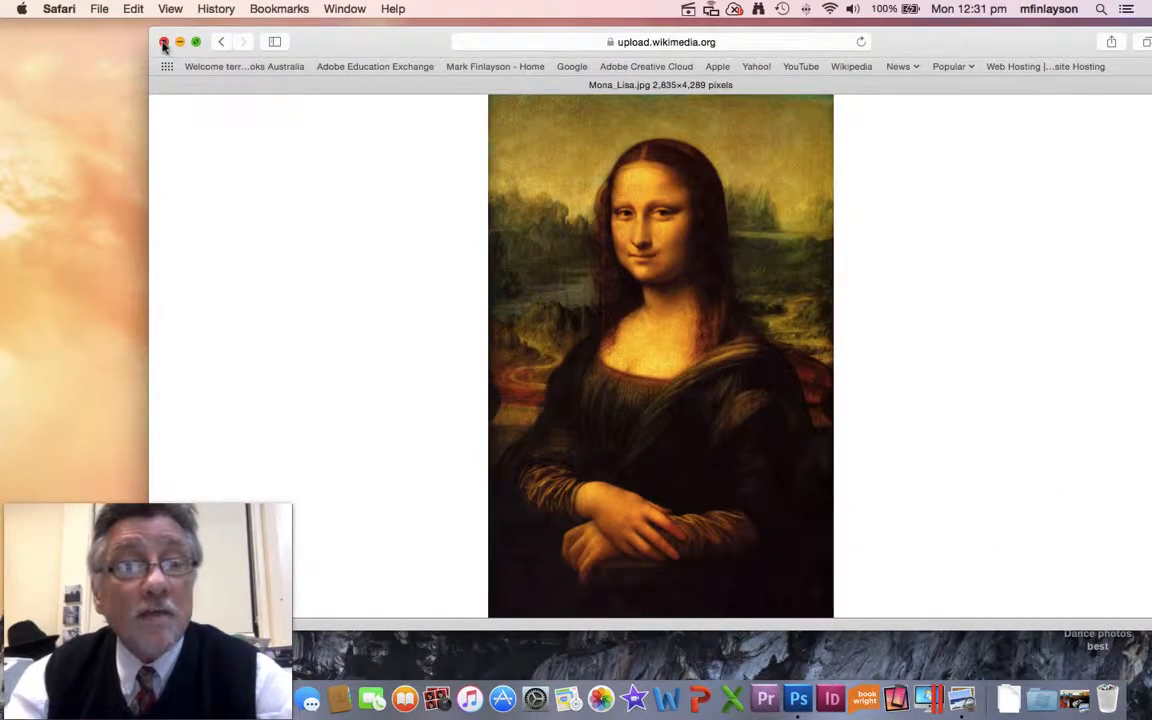
click(165, 39)
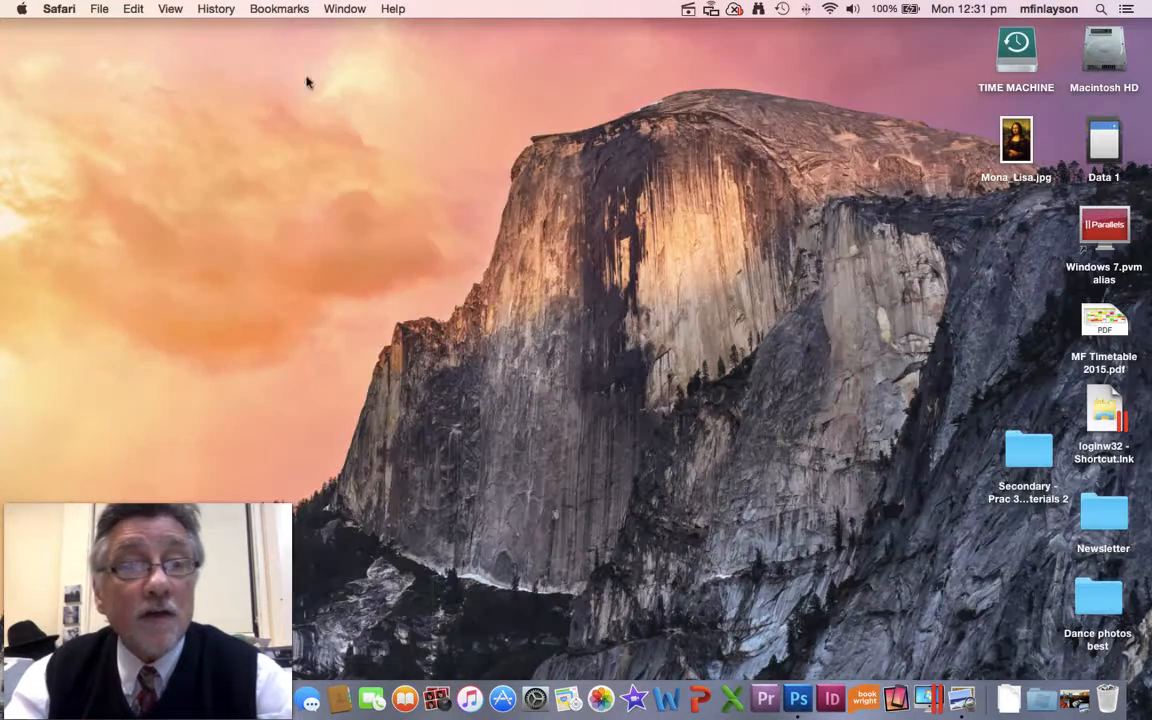
click(1017, 145)
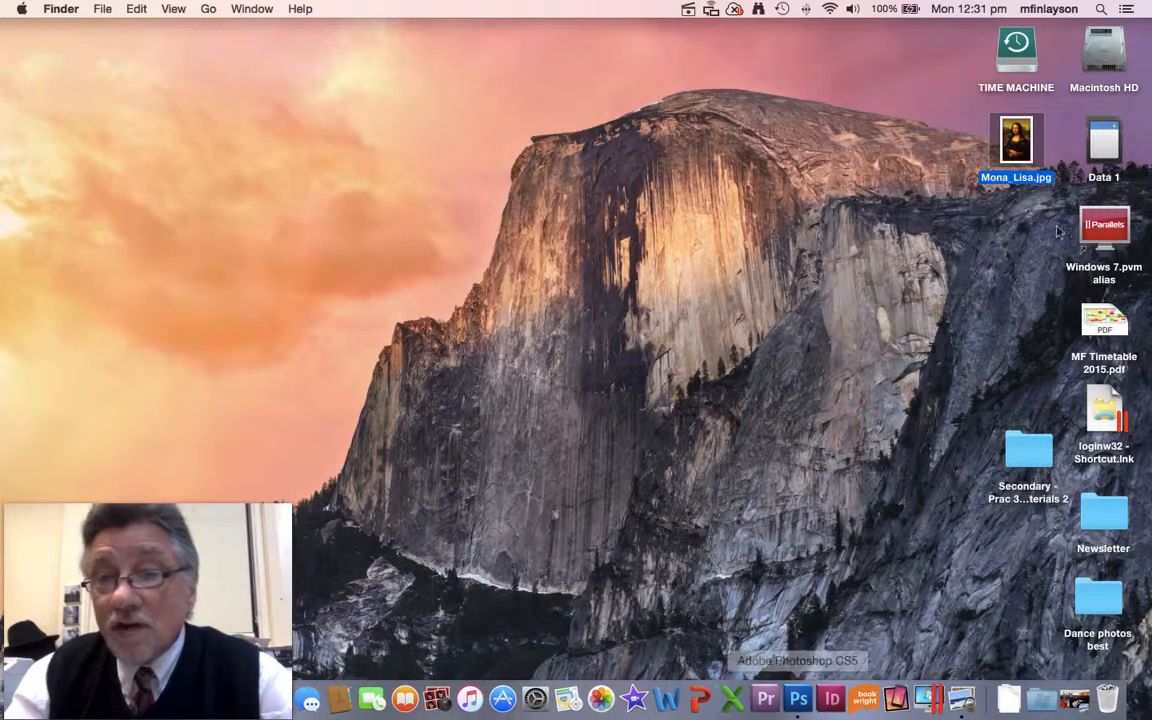
right_click(1013, 149)
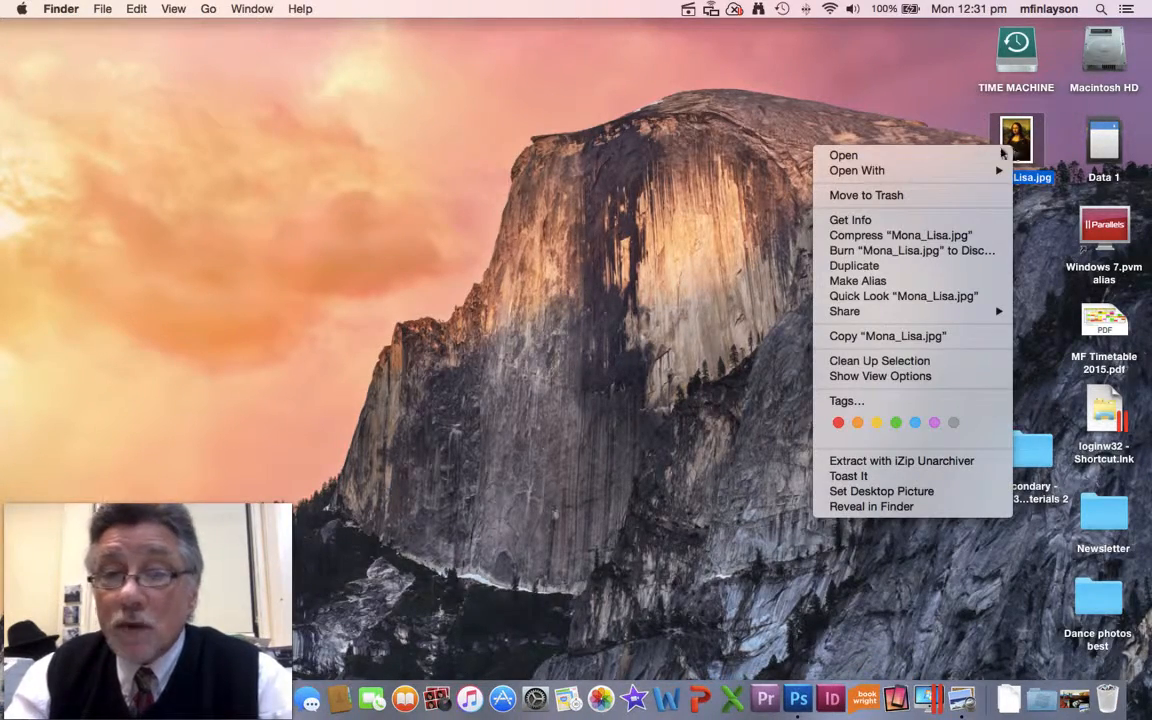
mouse_move(935, 172)
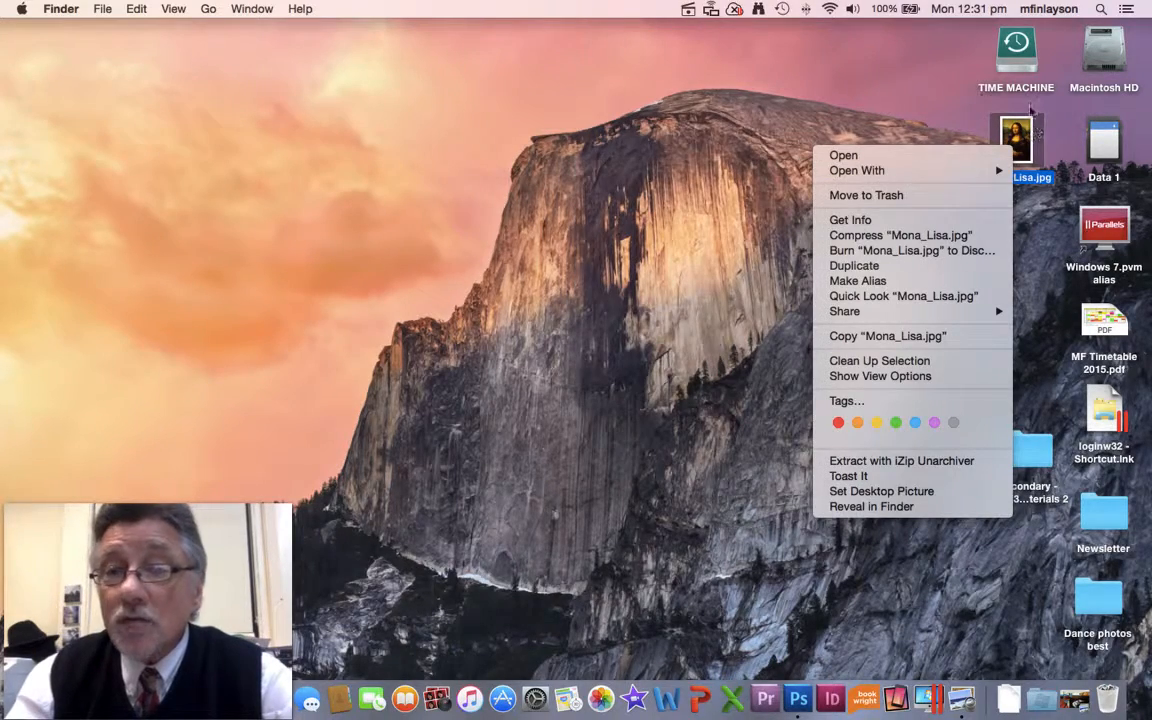
click(860, 94)
click(797, 698)
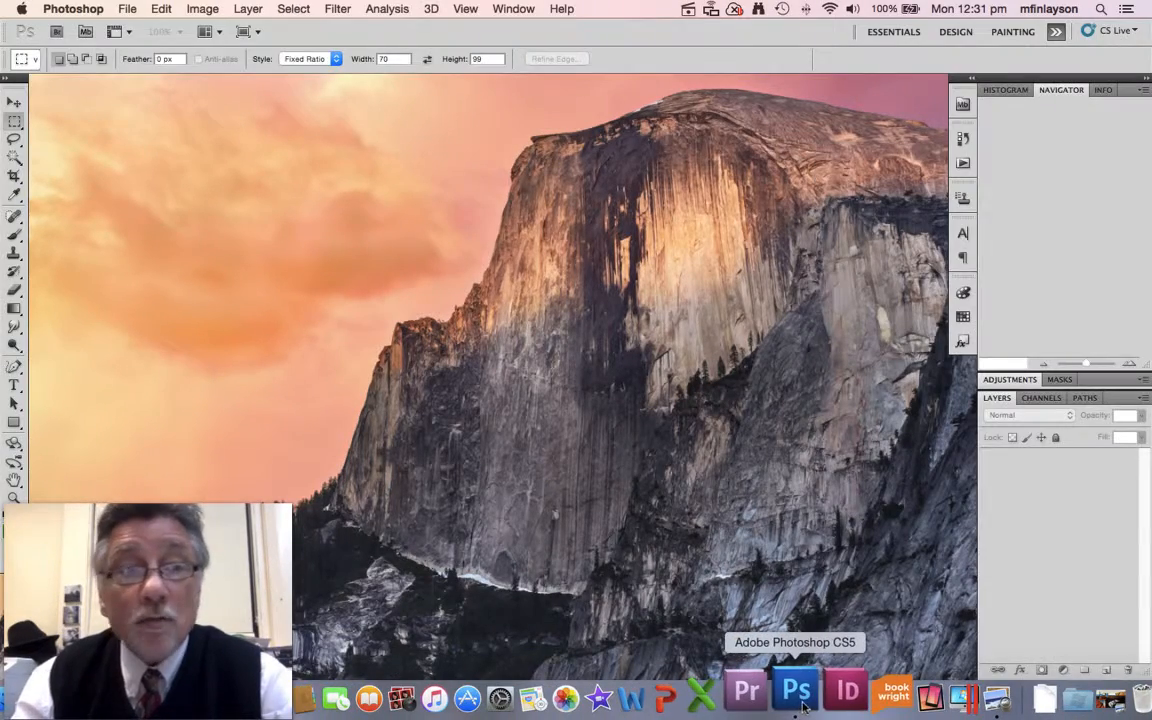
click(128, 9)
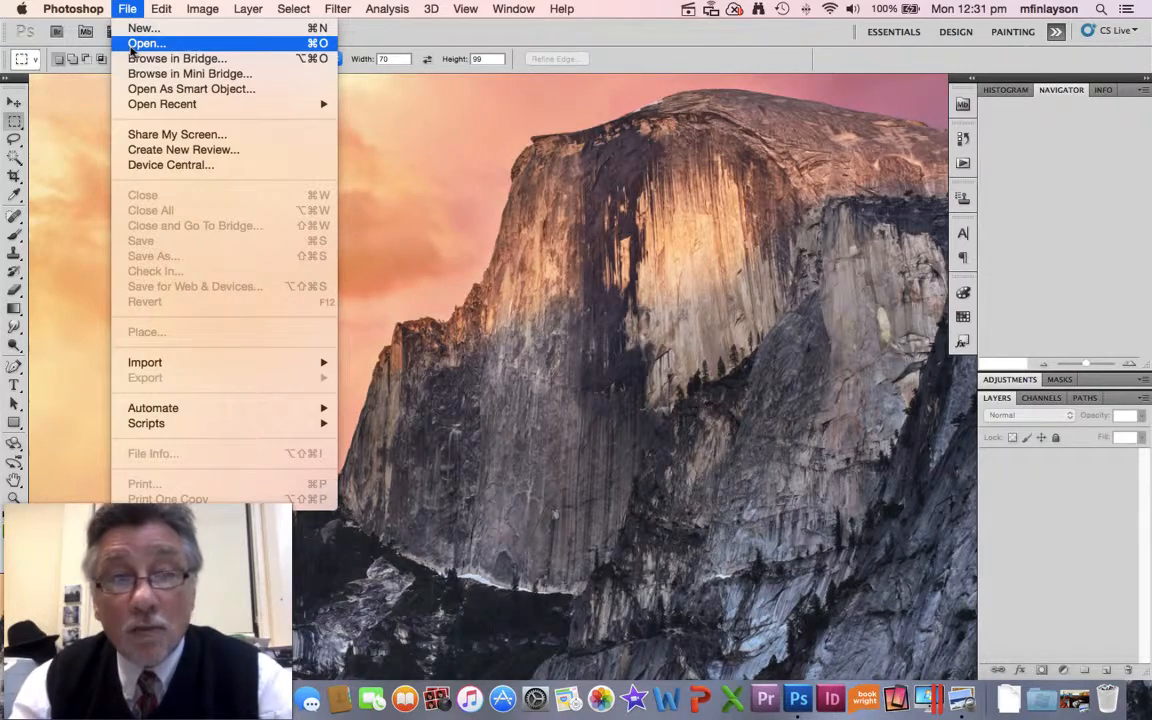
click(509, 240)
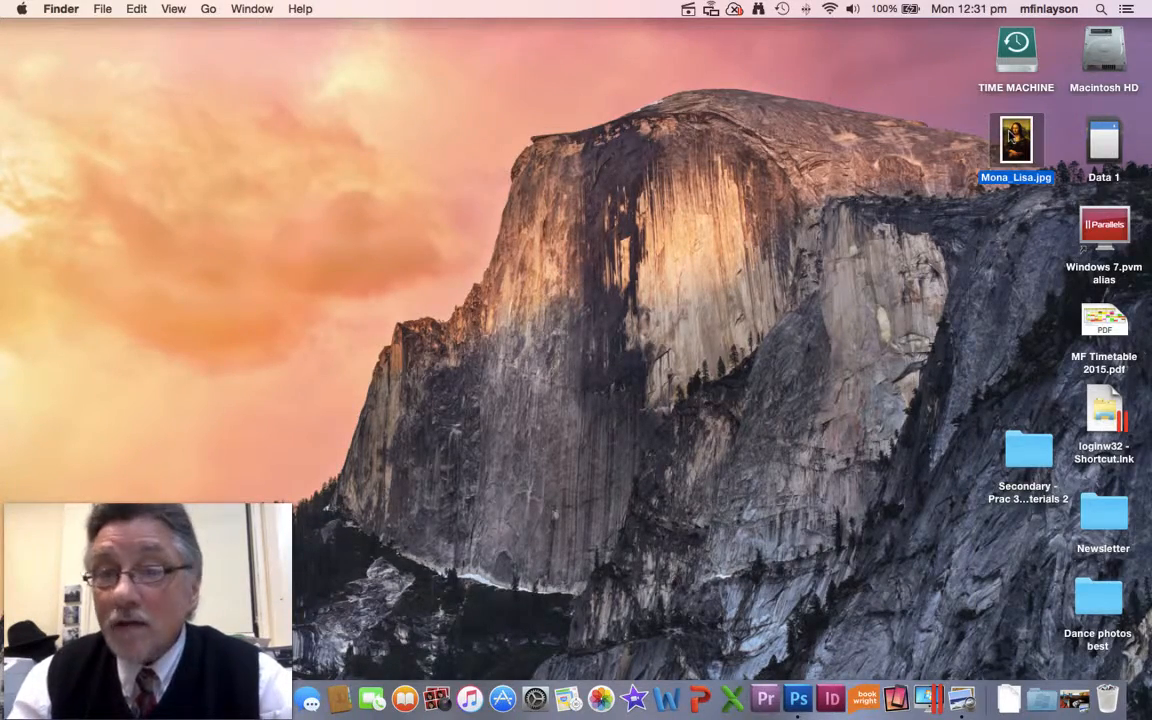
- Open Mona_Lisa.jpg from the desktop in Photoshop and start the Liquify filter on it
drag(1016, 150, 797, 690)
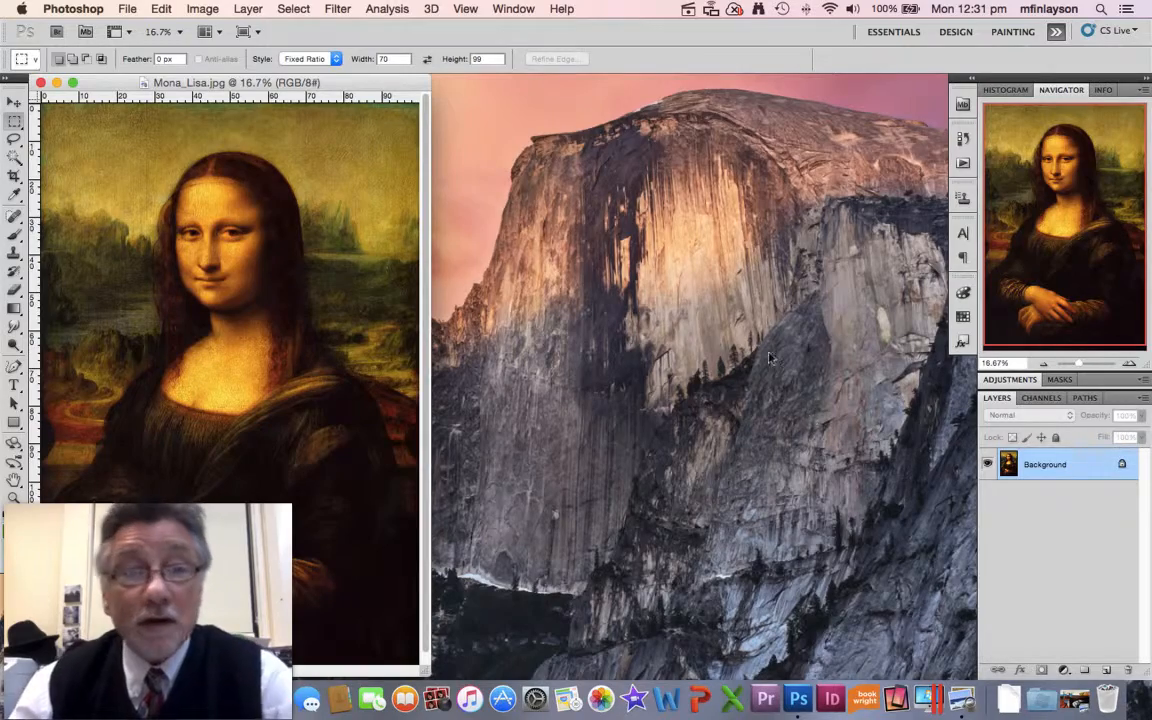
drag(333, 88, 507, 91)
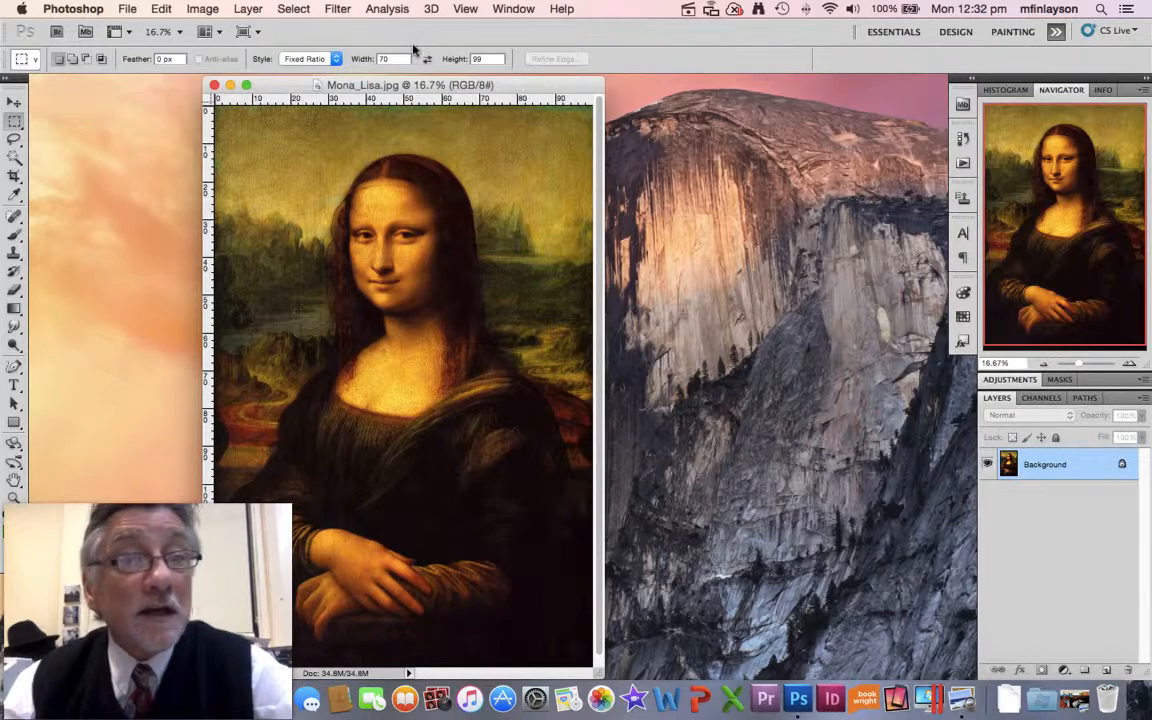
click(336, 9)
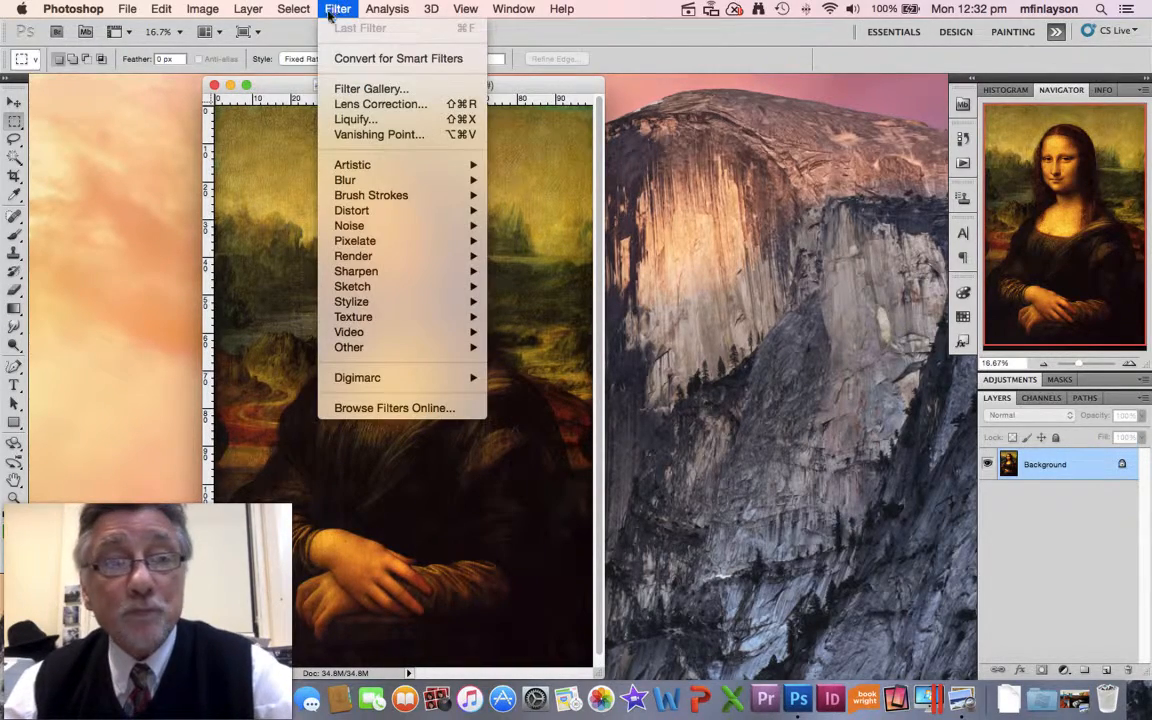
click(355, 120)
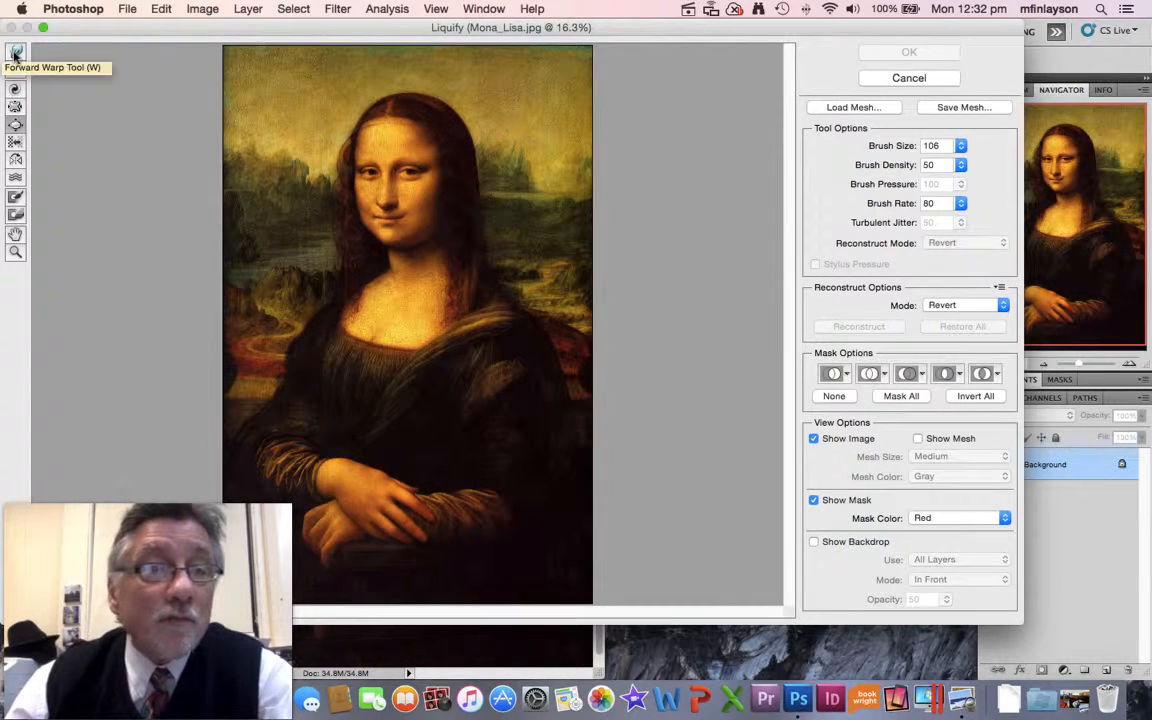
- With the Forward Warp tool at brush size 526, pull the hair around the top of the head outward into horn-like points
click(15, 69)
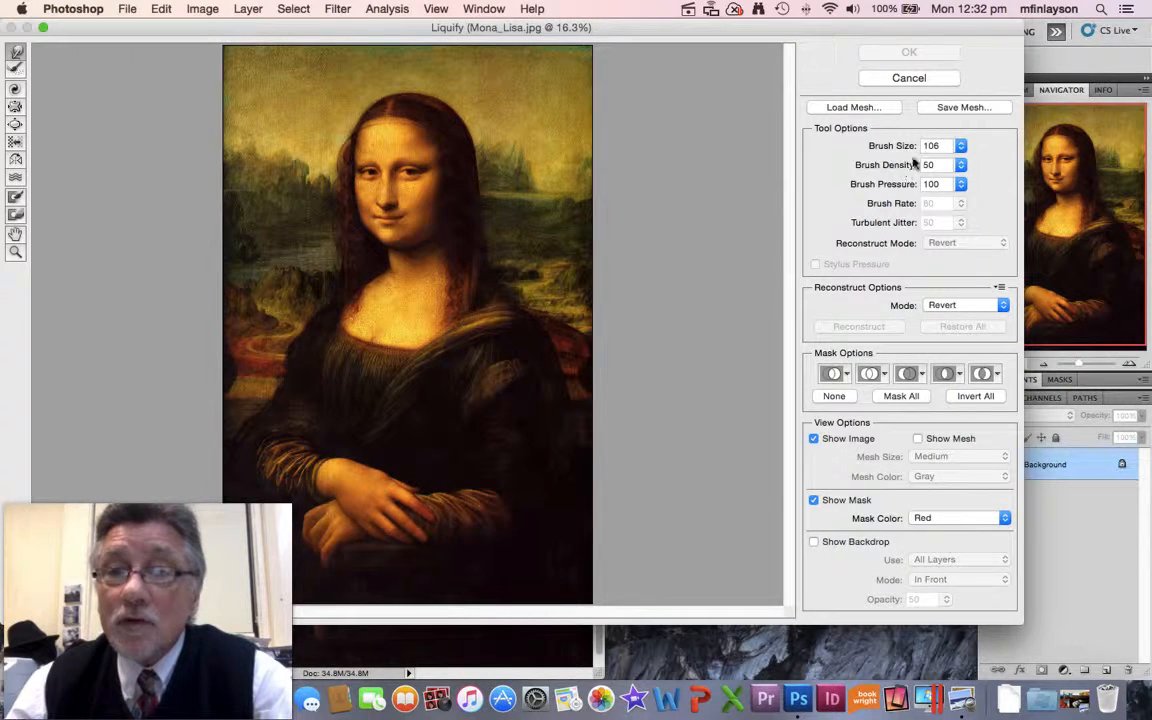
mouse_move(960, 165)
mouse_down()
mouse_move(884, 170)
mouse_move(910, 165)
mouse_up()
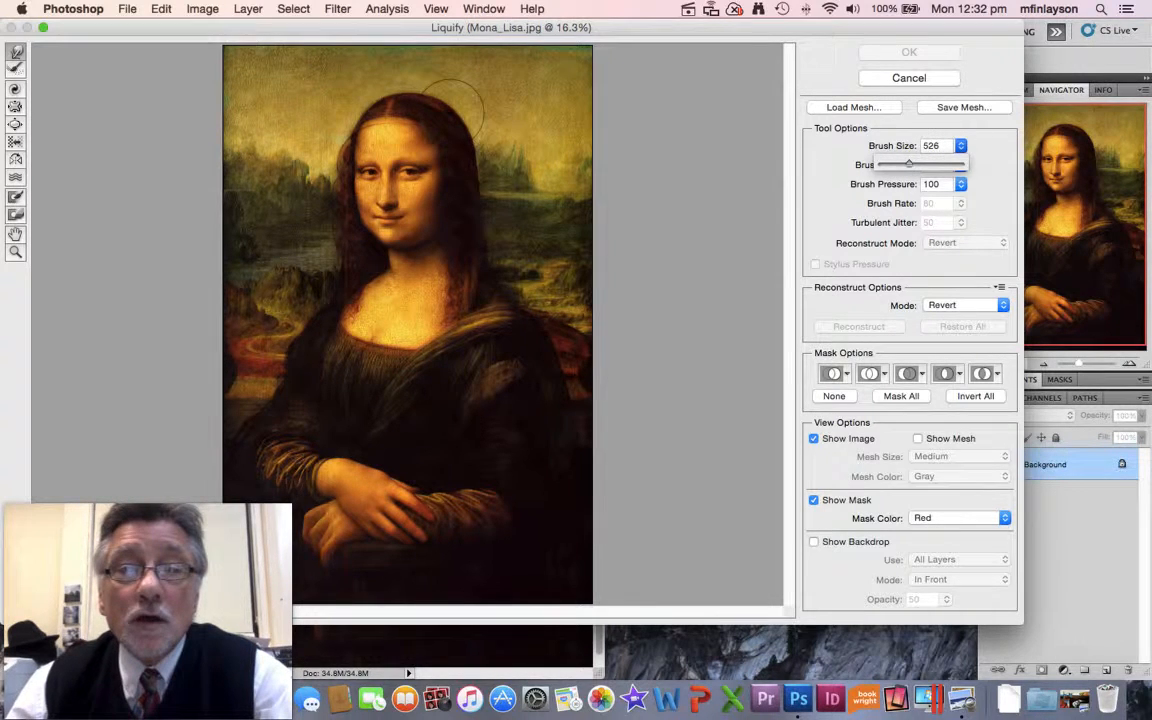
mouse_move(452, 110)
mouse_down()
mouse_move(440, 100)
mouse_move(525, 96)
mouse_up()
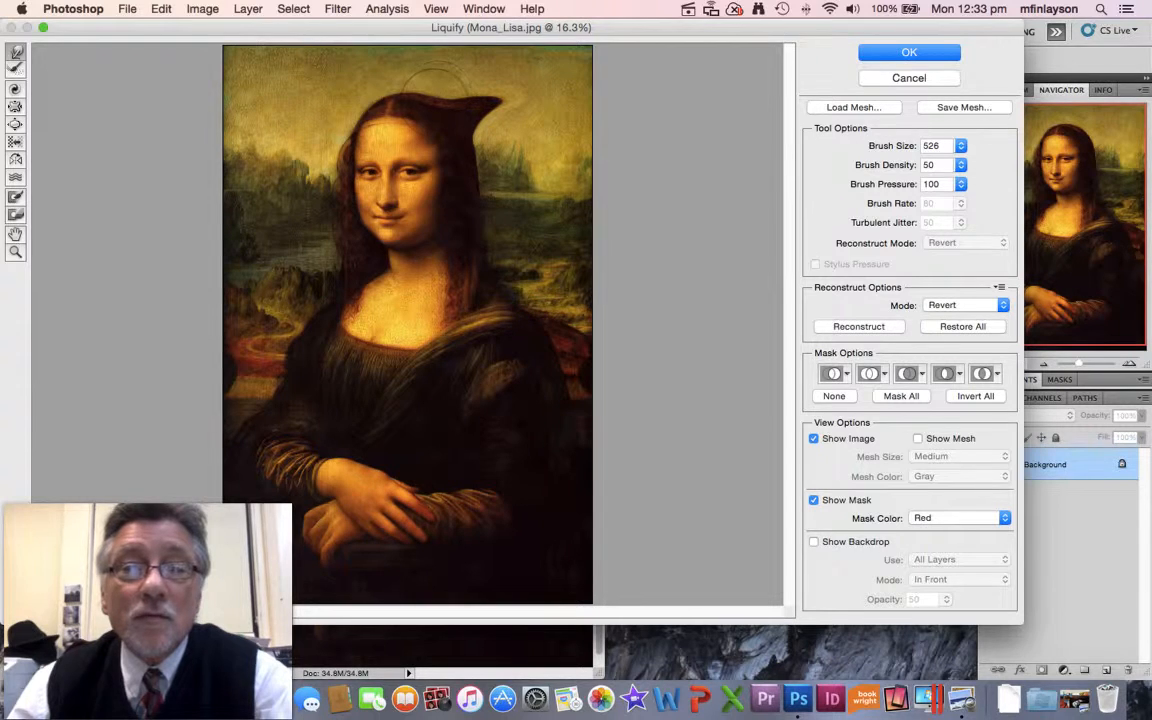
mouse_move(395, 78)
mouse_down()
mouse_move(368, 50)
mouse_move(335, 100)
mouse_move(288, 85)
mouse_up()
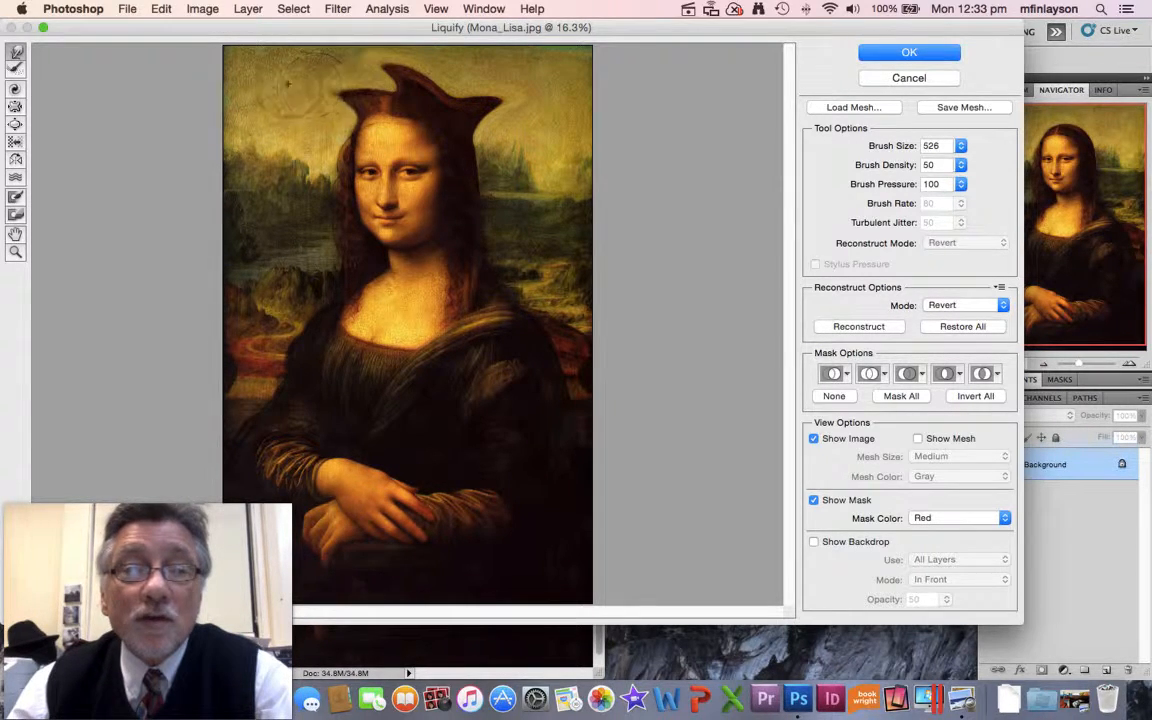
drag(370, 127, 296, 129)
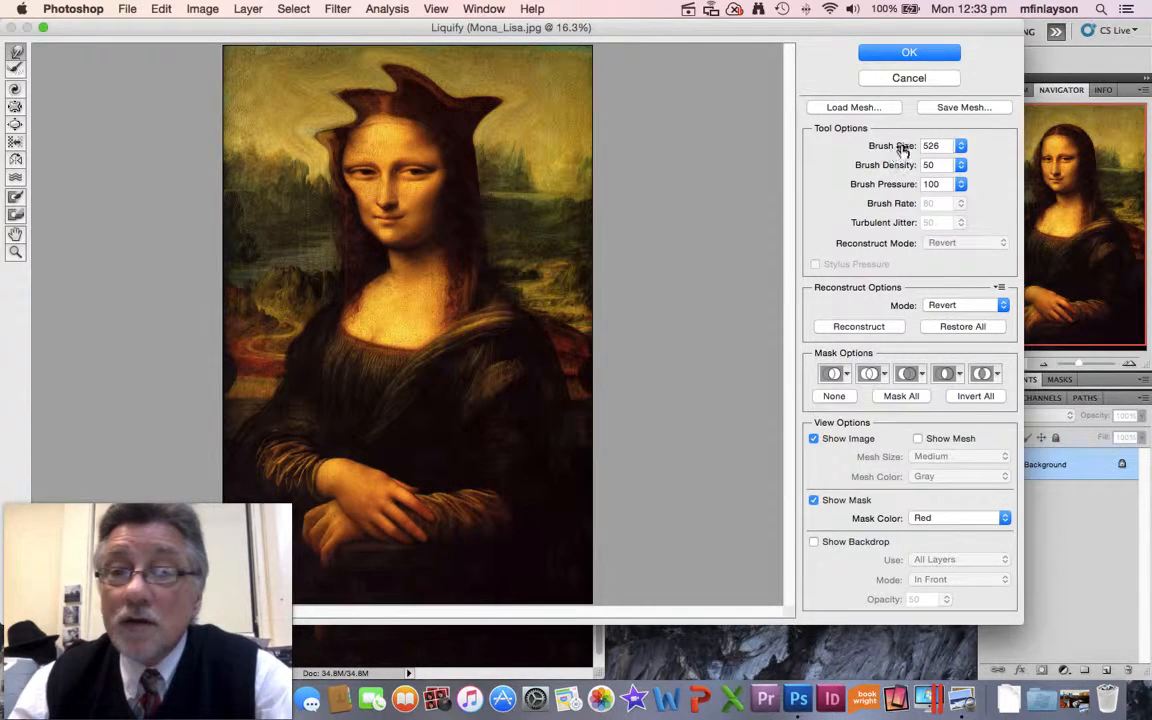
- Reduce the brush size to 166 and warp finer details along the edge of the hair points
click(960, 146)
drag(912, 170, 805, 152)
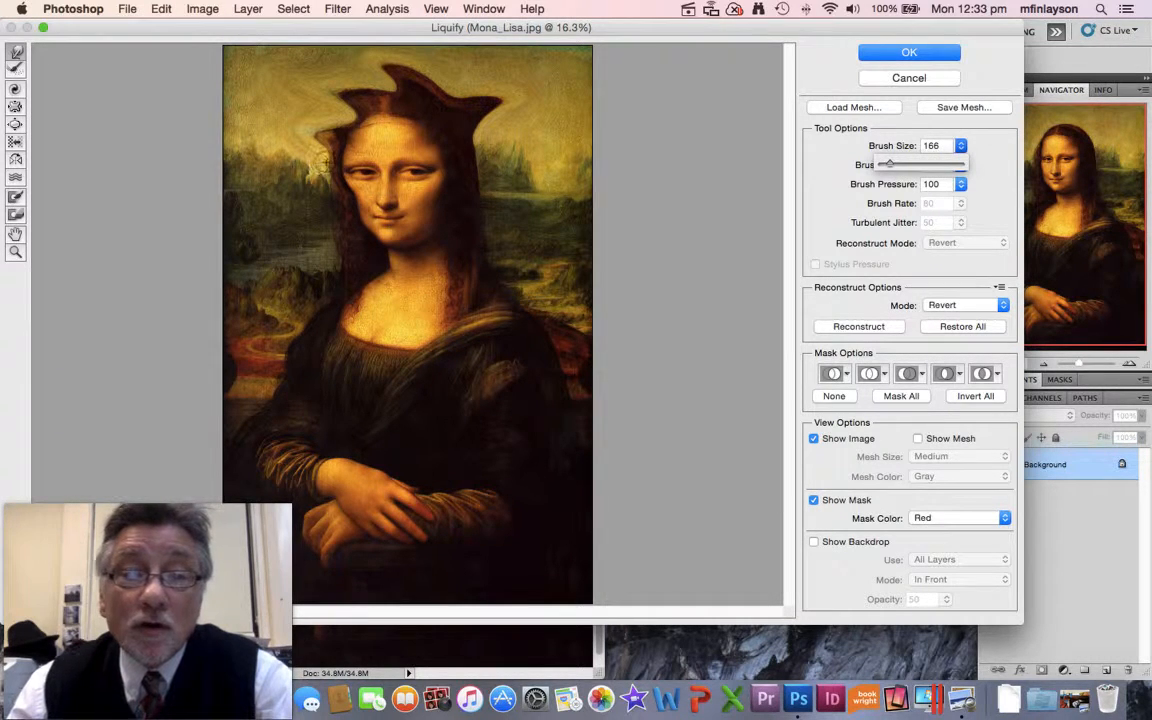
click(321, 163)
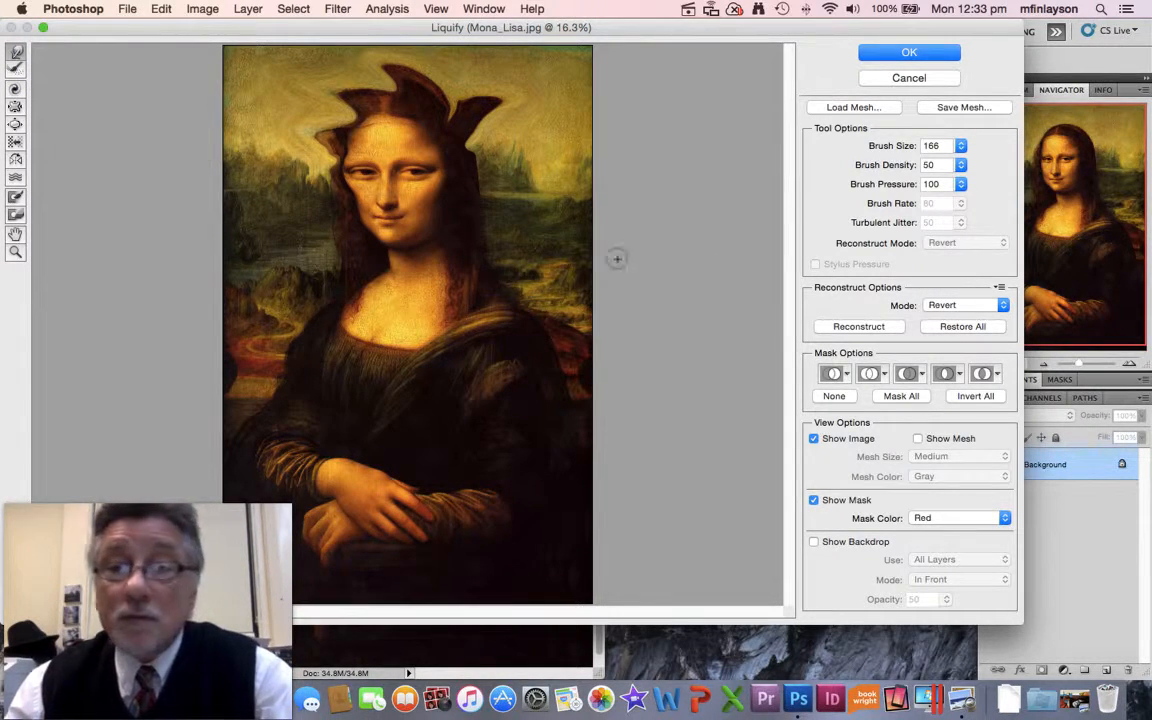
- Enlarge the brush size to 691 and warp the lower face to stretch the mouth, cheeks and chin
click(960, 165)
drag(895, 165, 917, 165)
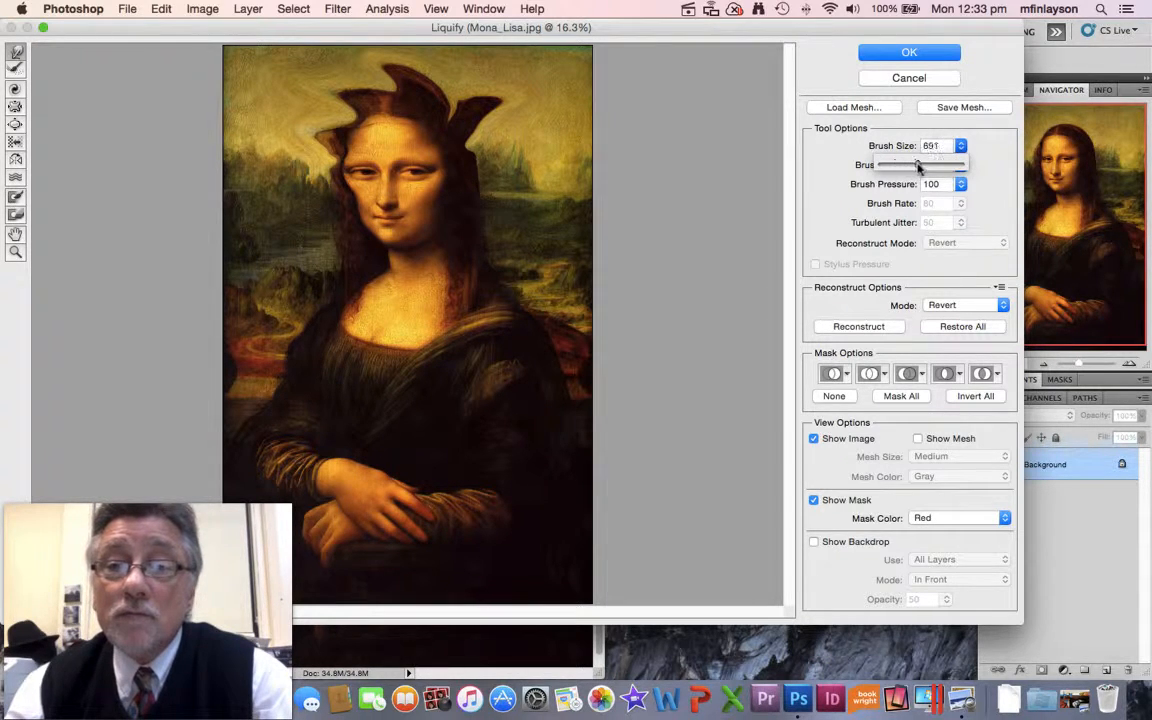
mouse_move(405, 232)
mouse_down()
mouse_move(386, 248)
mouse_move(393, 262)
mouse_move(360, 215)
mouse_move(370, 175)
mouse_move(395, 168)
mouse_move(355, 292)
mouse_up()
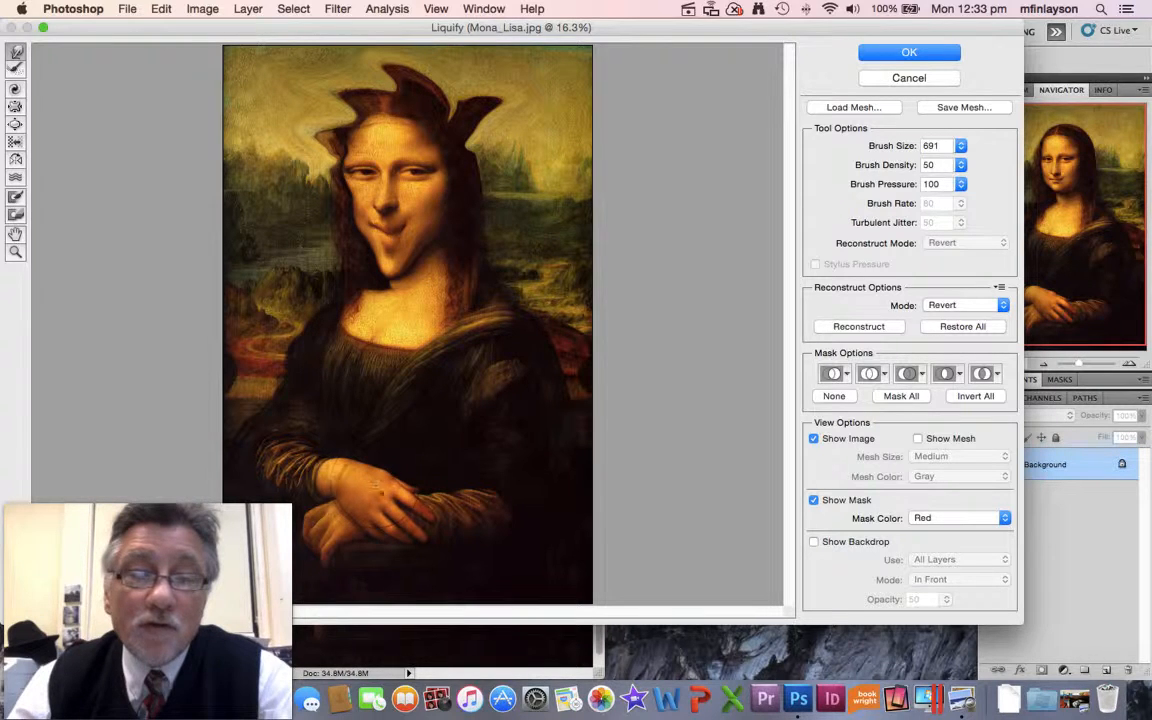
- With the Reconstruct tool, restore the hair horn on the right side of the head to its original shape
click(17, 68)
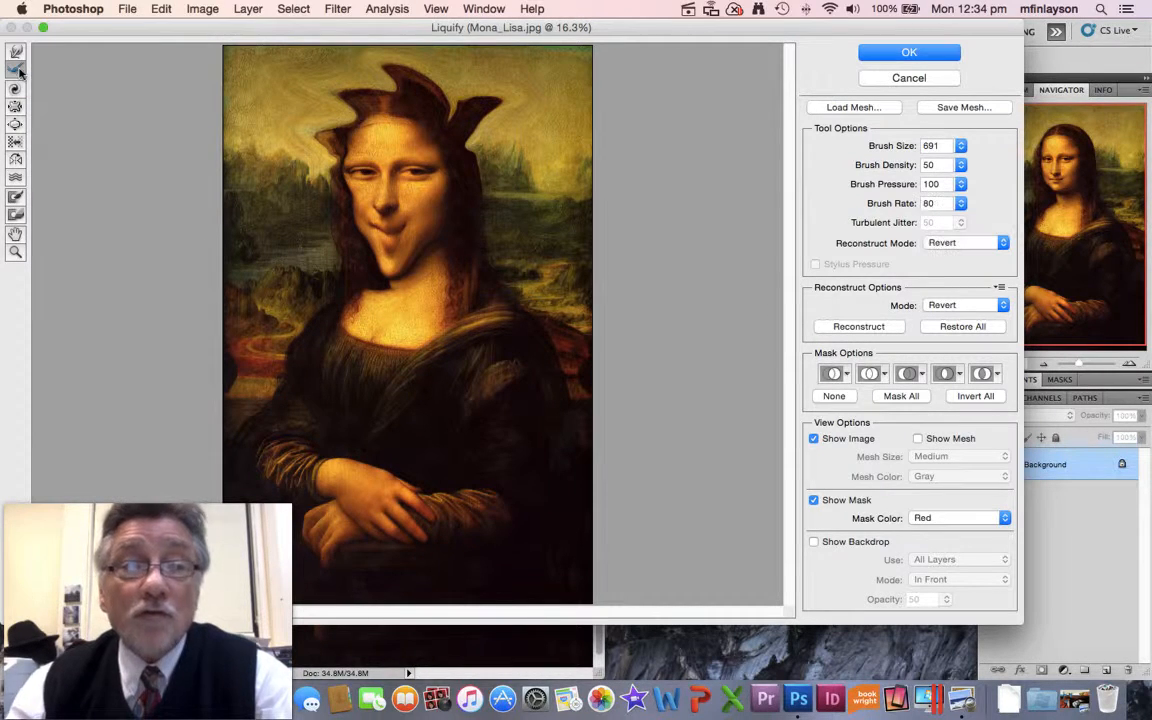
mouse_move(466, 95)
mouse_down()
mouse_move(485, 95)
mouse_move(440, 95)
mouse_move(485, 112)
mouse_up()
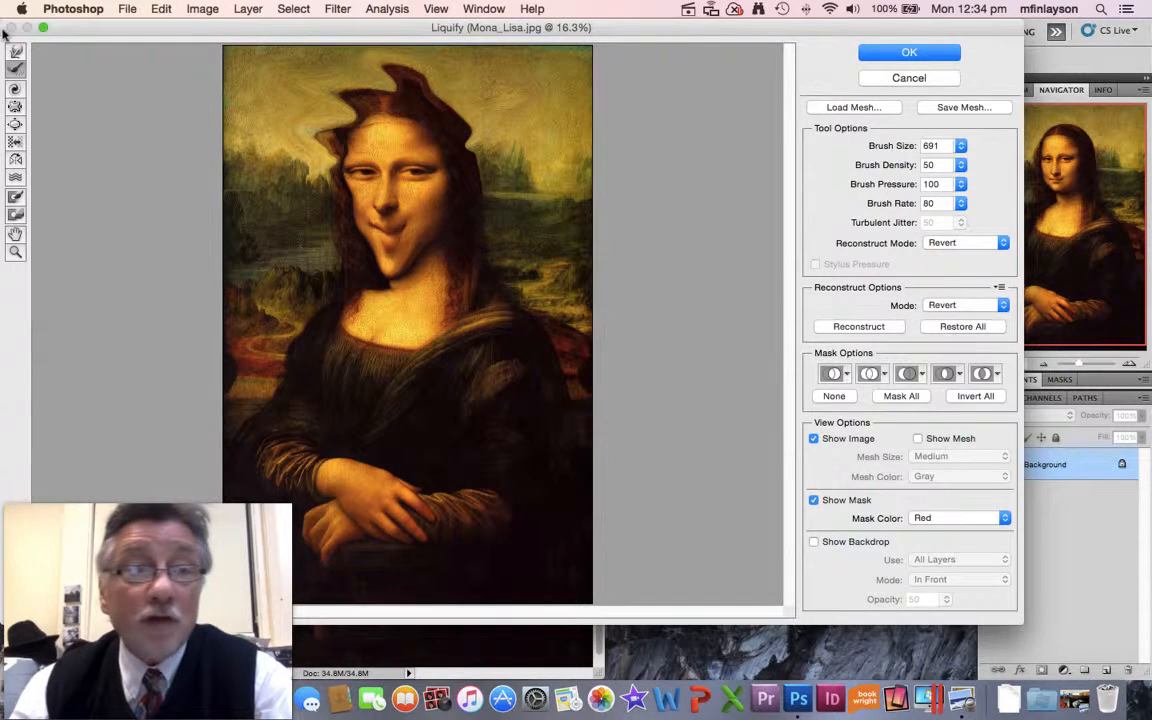
- Try the Twirl tool on the sky beside the head, and restore that area with the Reconstruct tool
click(15, 88)
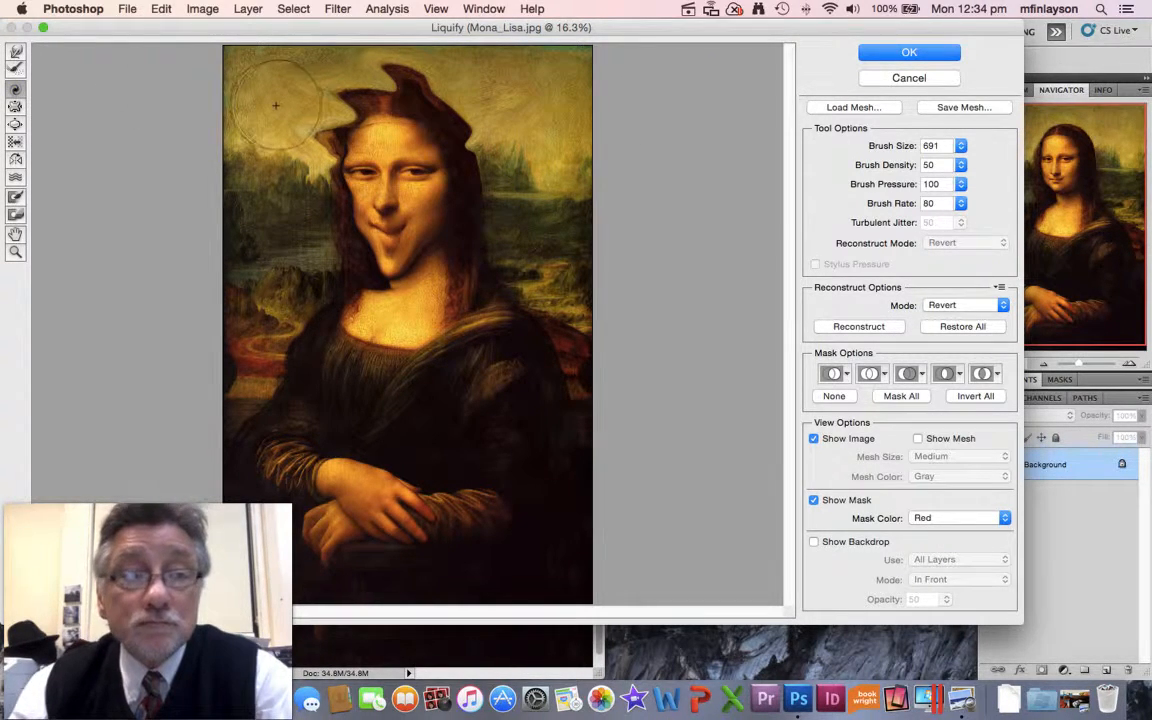
drag(265, 123, 289, 147)
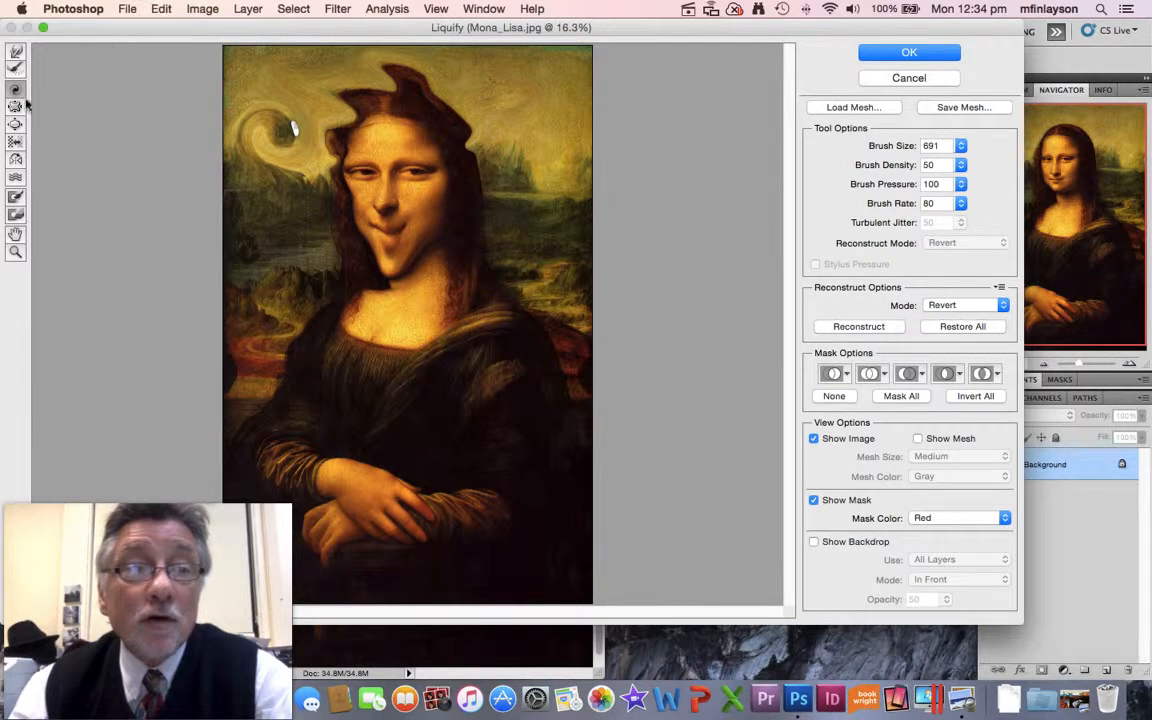
click(15, 68)
drag(293, 128, 265, 115)
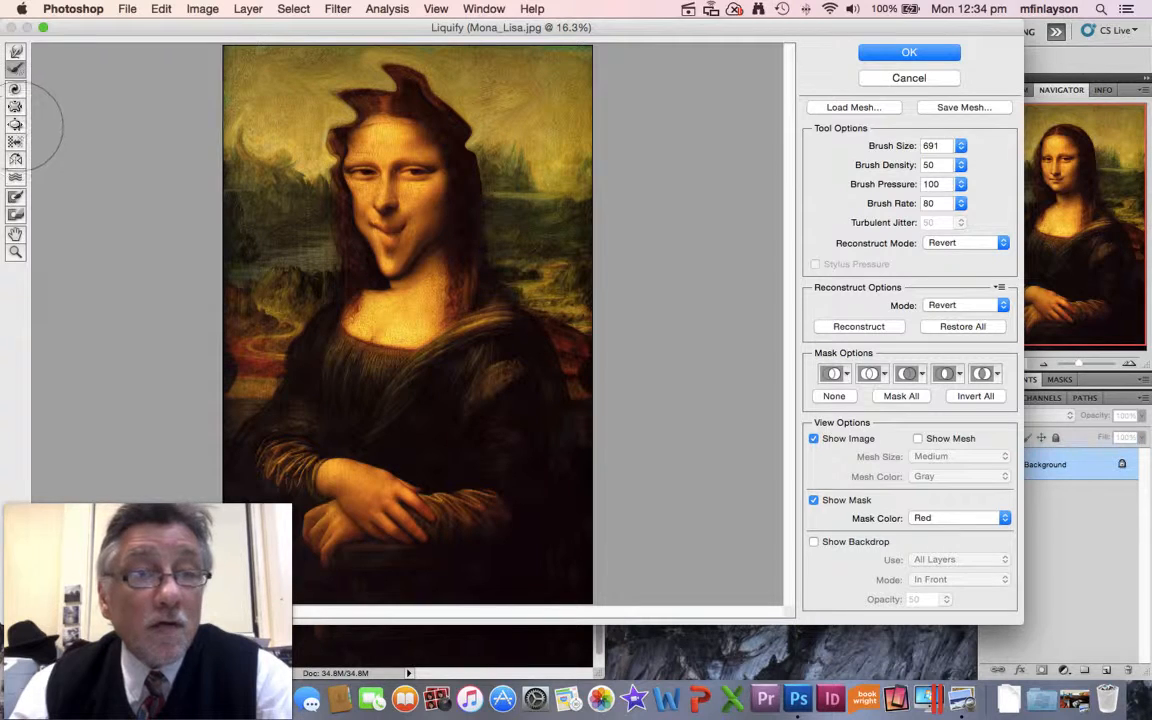
- With the Bloat tool, enlarge both eyes and the mouth, and swell the two hands
click(15, 106)
click(15, 124)
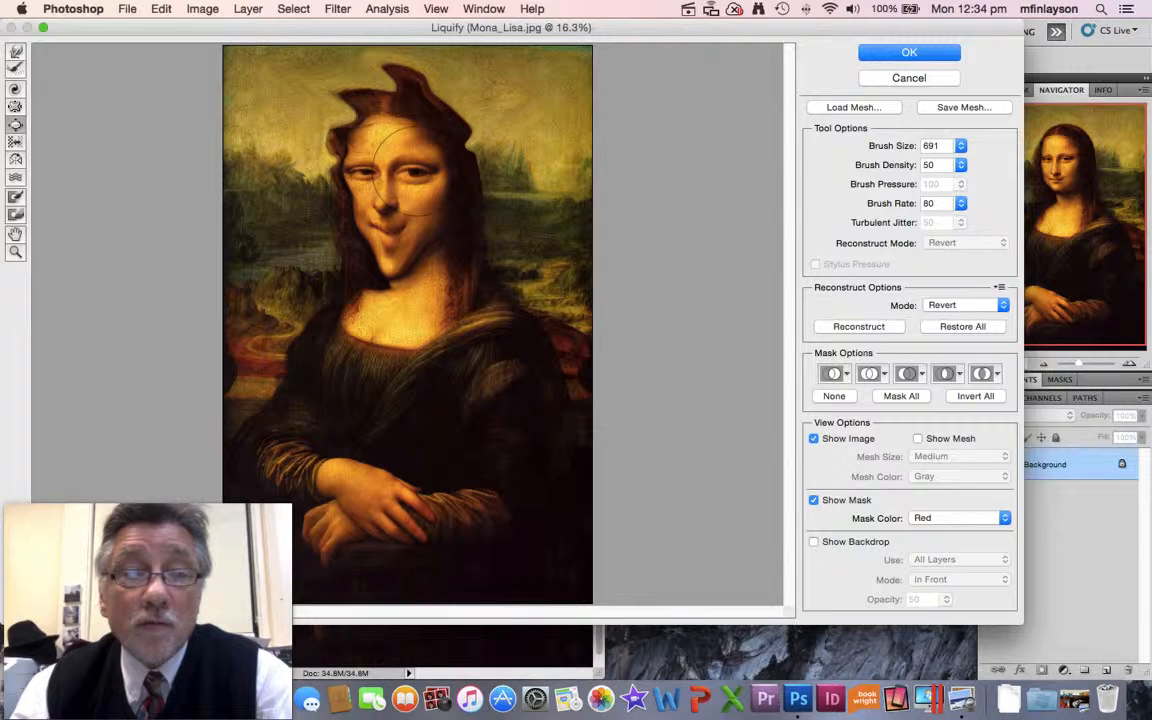
mouse_move(400, 170)
mouse_down()
mouse_move(362, 152)
mouse_move(366, 170)
mouse_move(365, 145)
mouse_move(395, 170)
mouse_move(300, 148)
mouse_move(353, 167)
mouse_move(320, 150)
mouse_move(345, 135)
mouse_move(358, 167)
mouse_move(345, 125)
mouse_move(390, 235)
mouse_move(345, 215)
mouse_move(375, 185)
mouse_up()
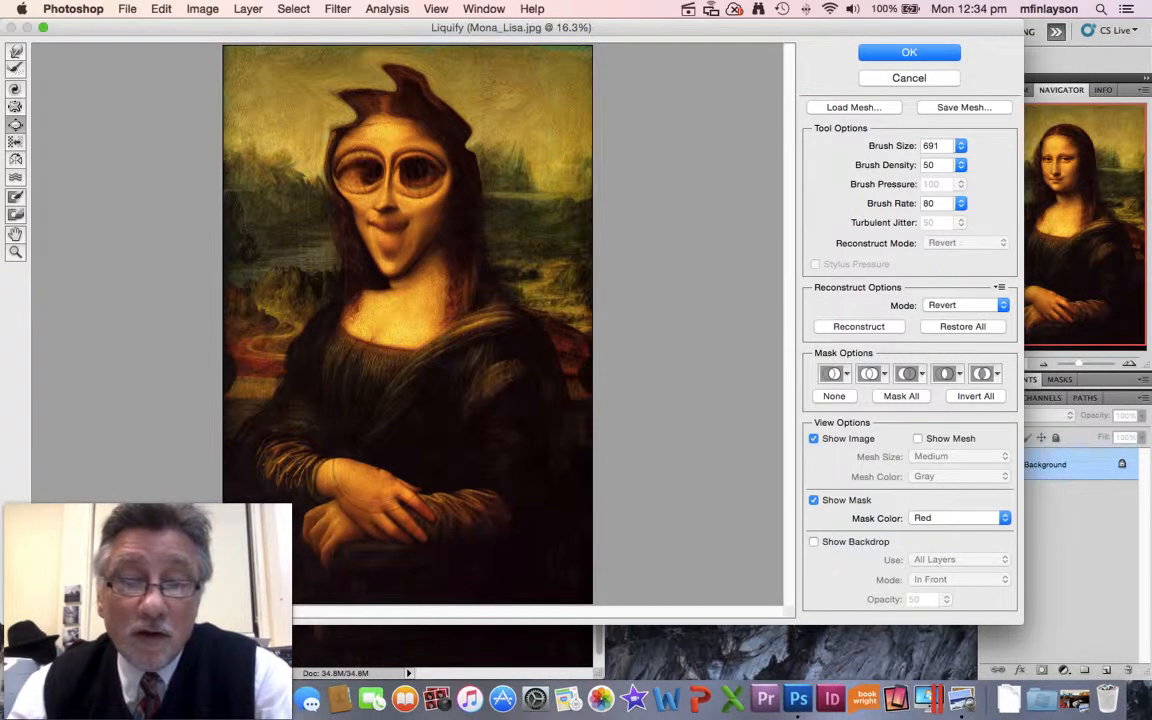
mouse_move(350, 410)
mouse_down()
mouse_move(350, 476)
mouse_move(372, 488)
mouse_move(380, 462)
mouse_move(365, 455)
mouse_move(360, 470)
mouse_move(377, 500)
mouse_move(312, 478)
mouse_move(328, 535)
mouse_up()
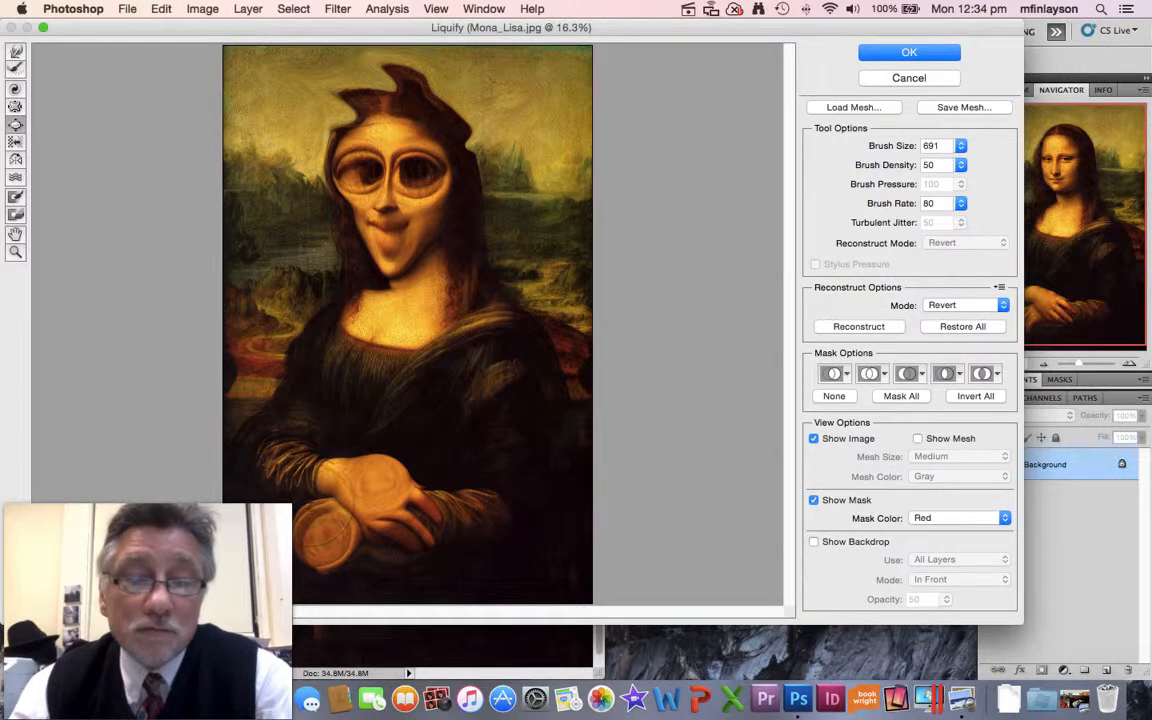
- With the Reconstruct tool, restore the lower hand and the fingers of the upper hand
click(15, 68)
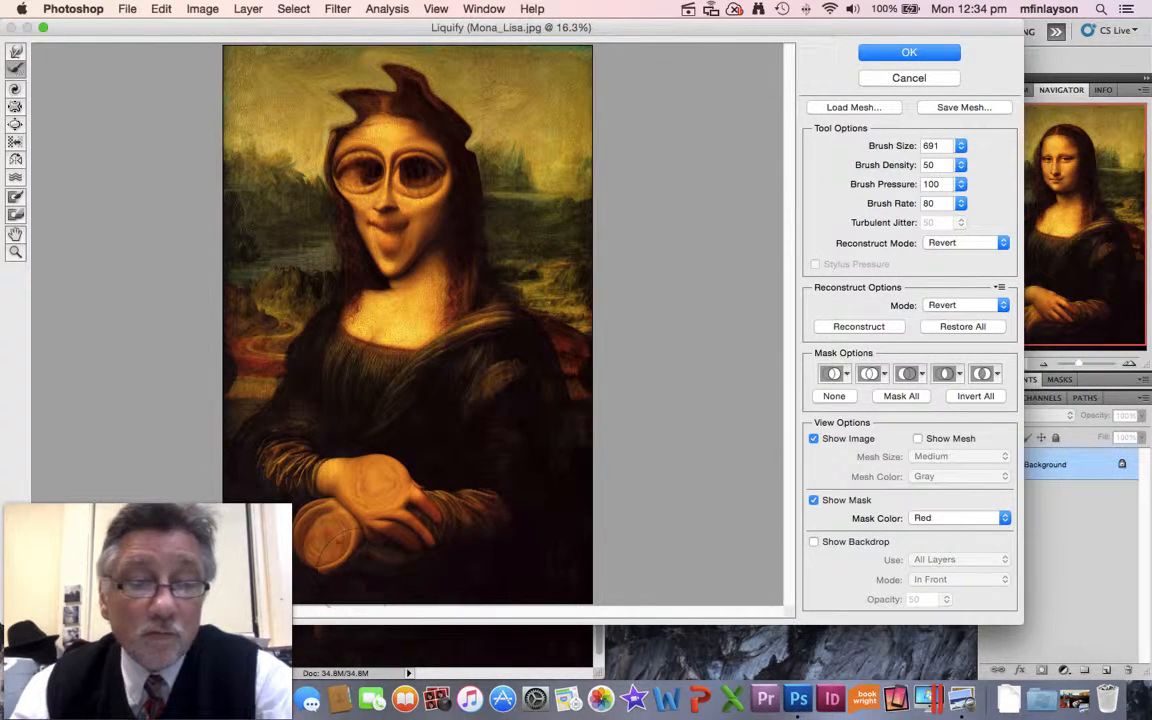
mouse_move(338, 540)
mouse_down()
mouse_move(325, 462)
mouse_move(338, 450)
mouse_move(315, 440)
mouse_move(352, 492)
mouse_move(335, 440)
mouse_up()
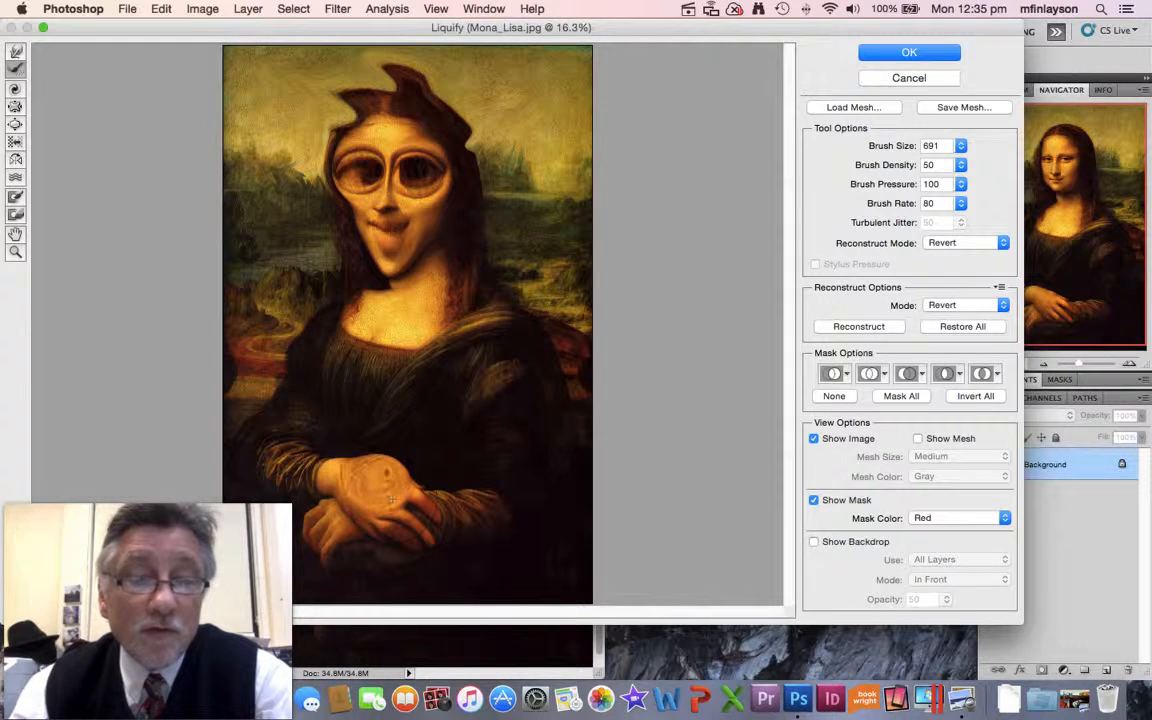
drag(391, 499, 381, 476)
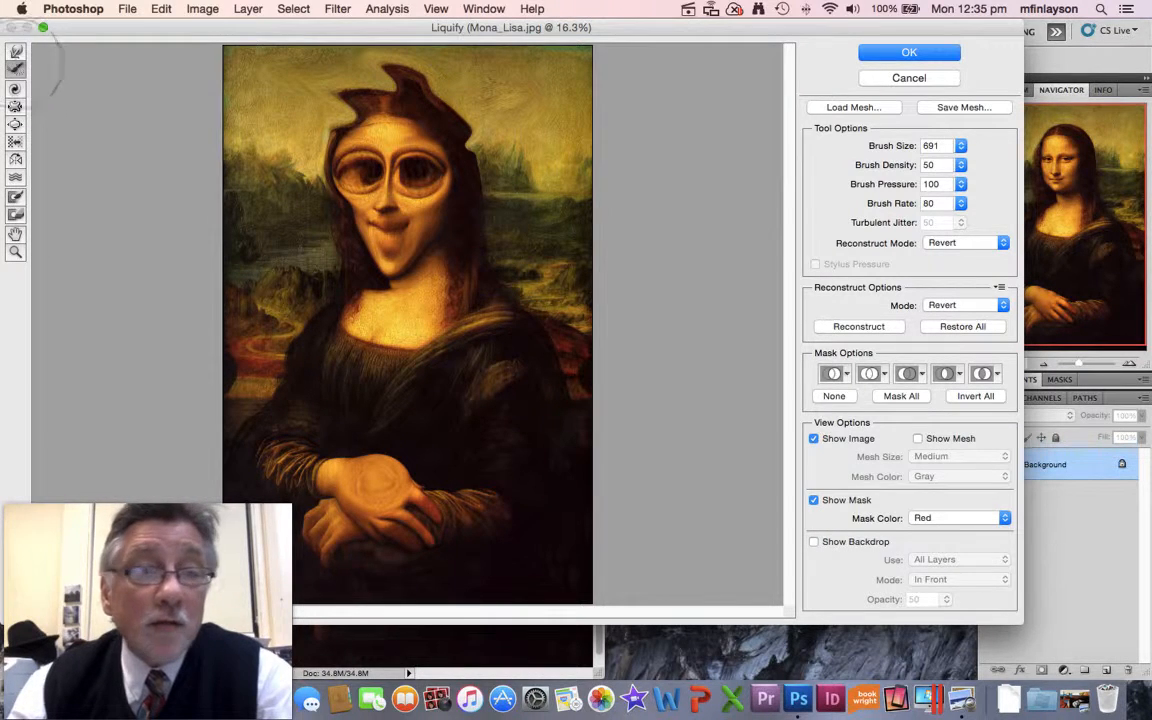
- With the Forward Warp tool, pull the hands into long pointed fingers and push the shoulders outward
key(w)
drag(385, 480, 450, 430)
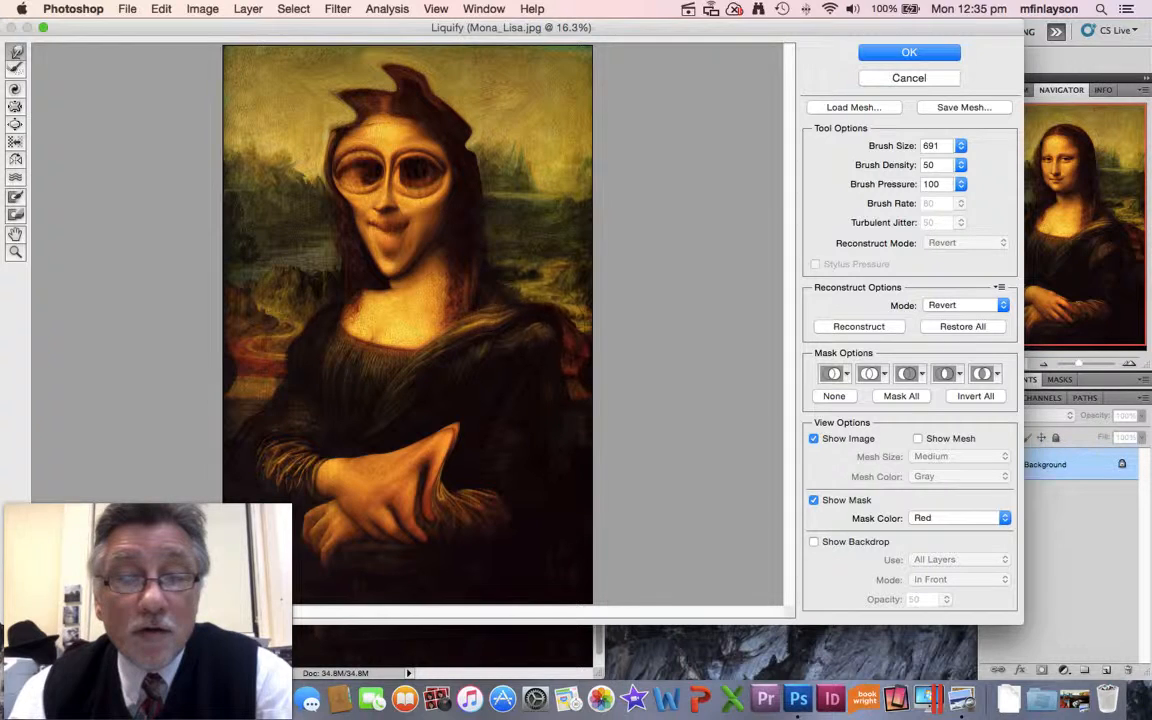
drag(317, 305, 272, 276)
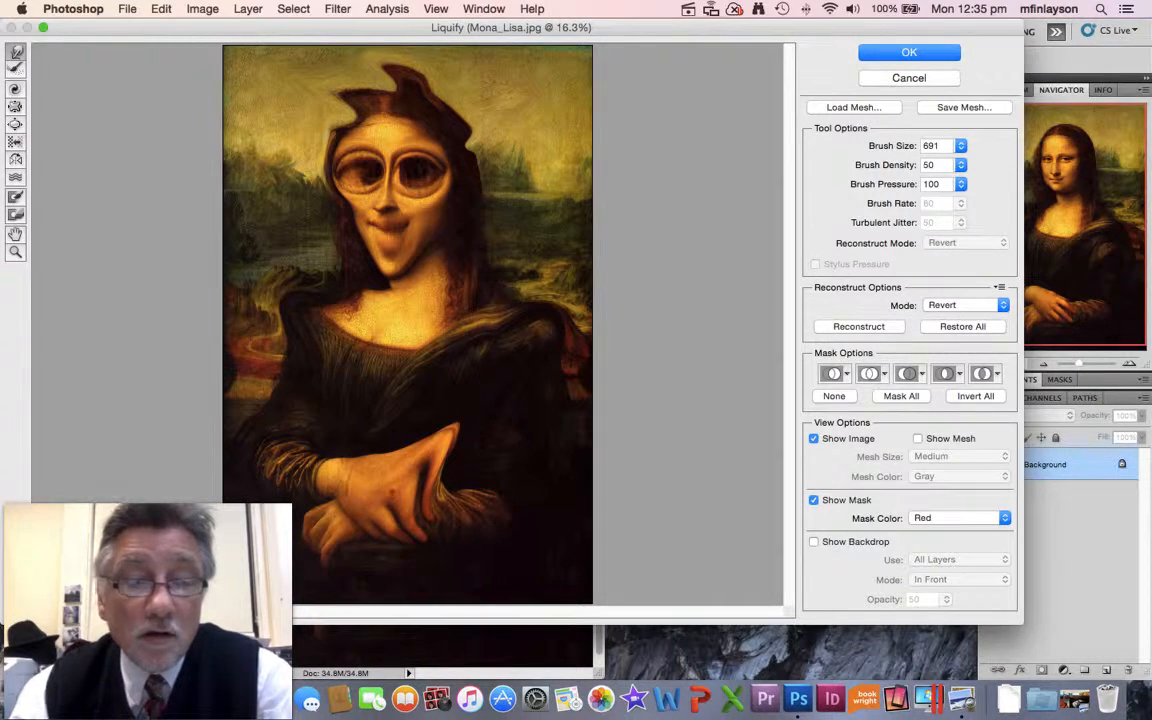
drag(373, 465, 488, 558)
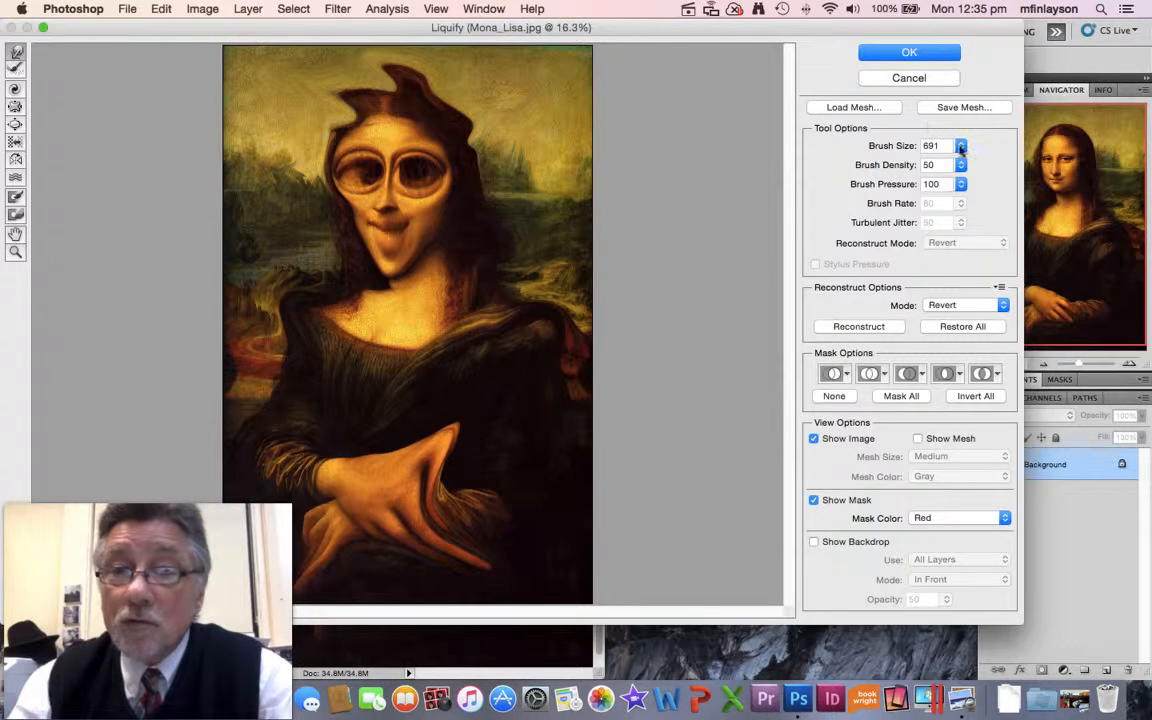
- Reduce the brush size to 316 and pull the hair outward into spikes on both sides of the head
mouse_move(960, 147)
mouse_down()
mouse_move(884, 166)
mouse_move(898, 166)
mouse_up()
drag(415, 105, 475, 78)
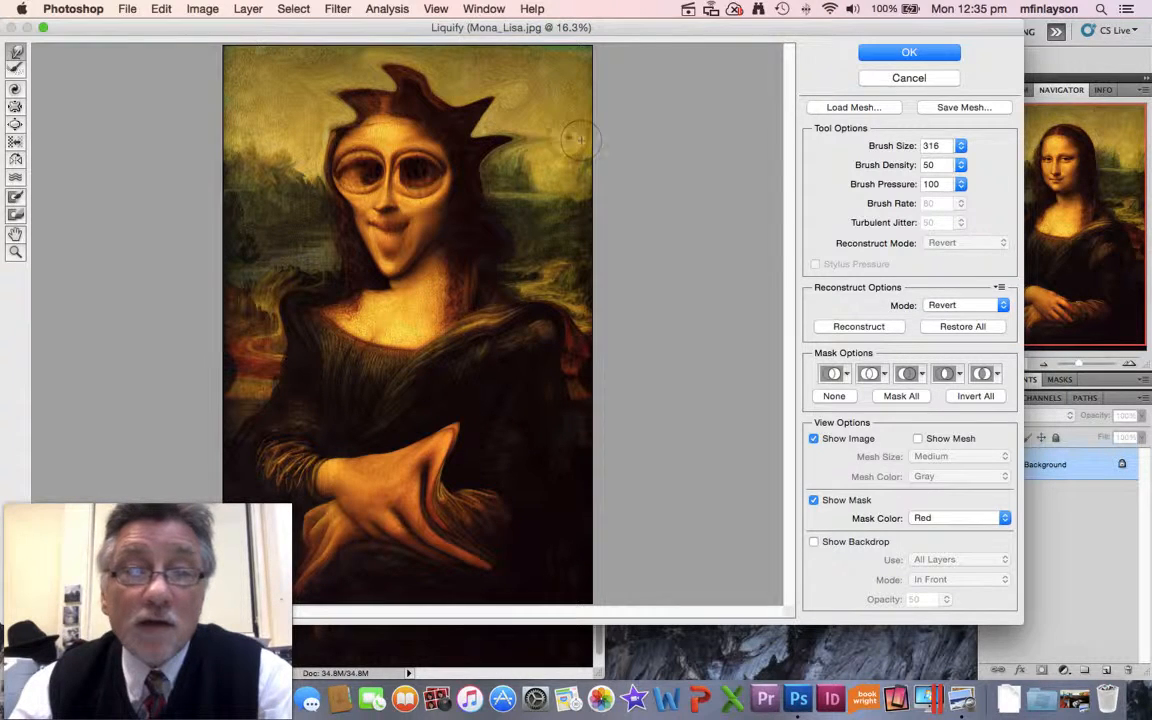
mouse_move(343, 124)
mouse_down()
mouse_move(303, 111)
mouse_move(282, 141)
mouse_move(230, 161)
mouse_up()
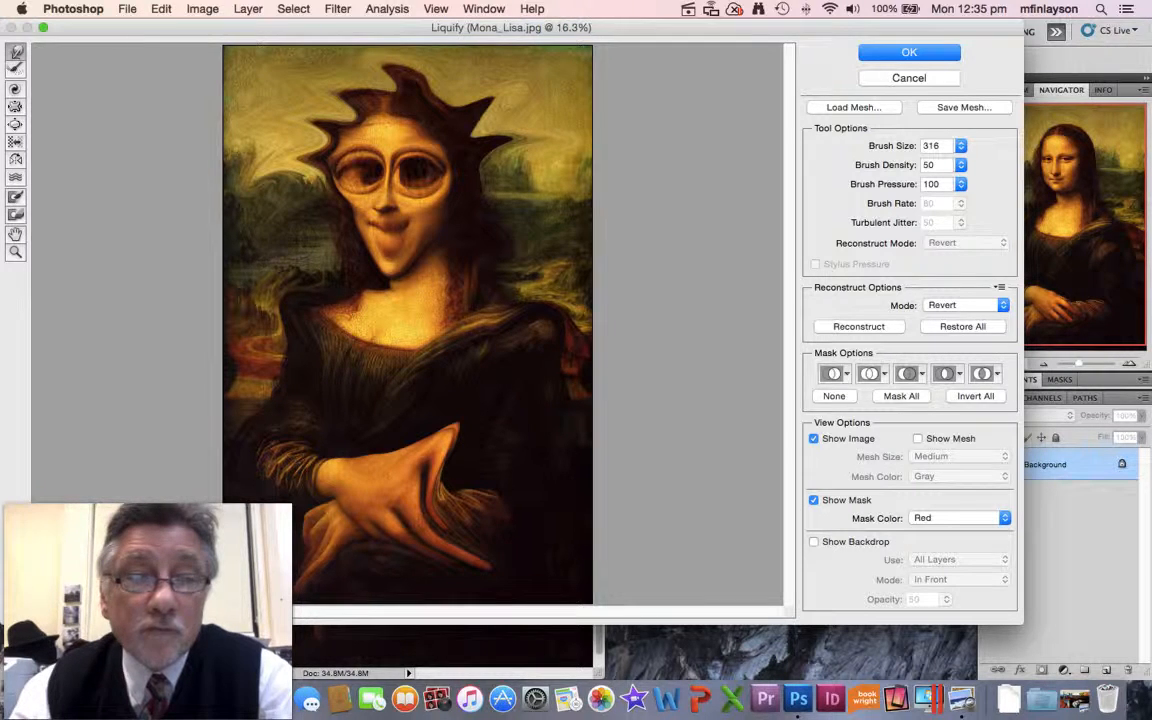
drag(295, 222, 250, 245)
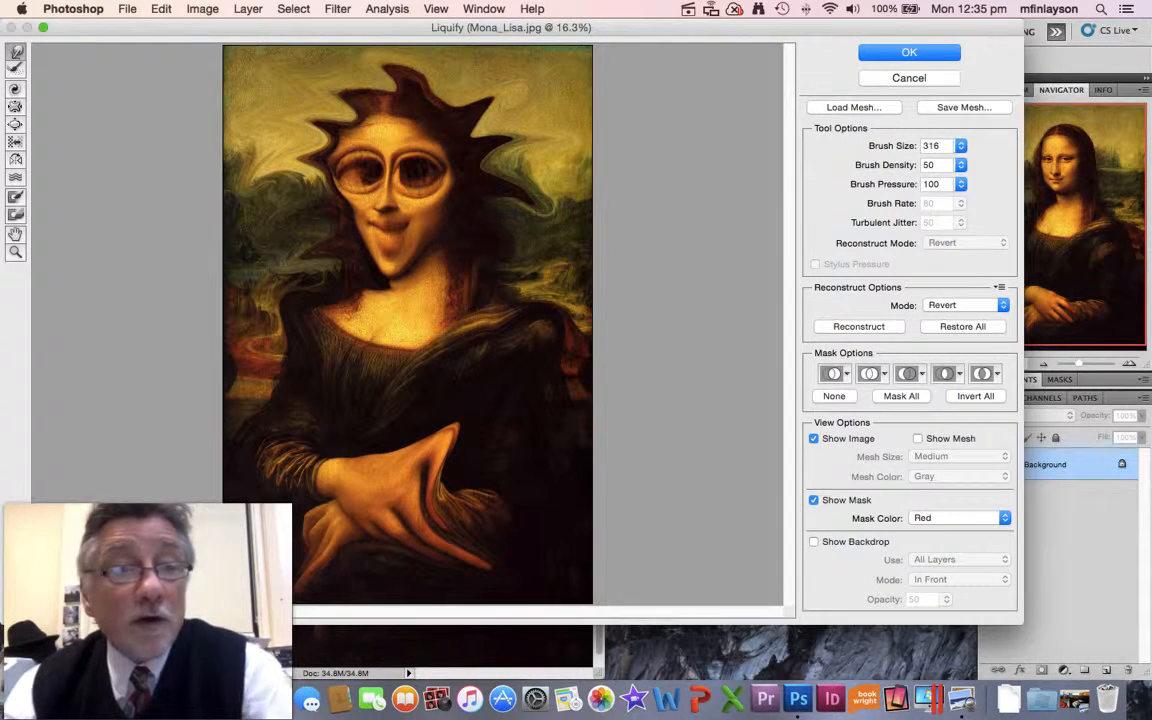
click(15, 233)
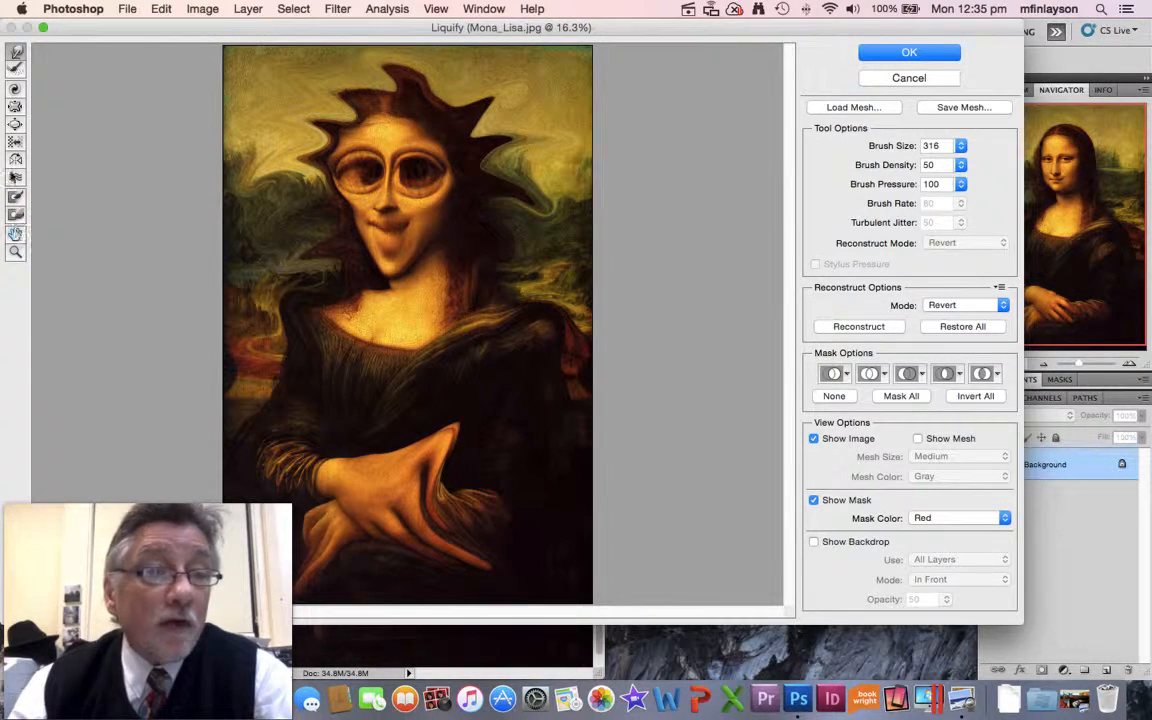
click(15, 197)
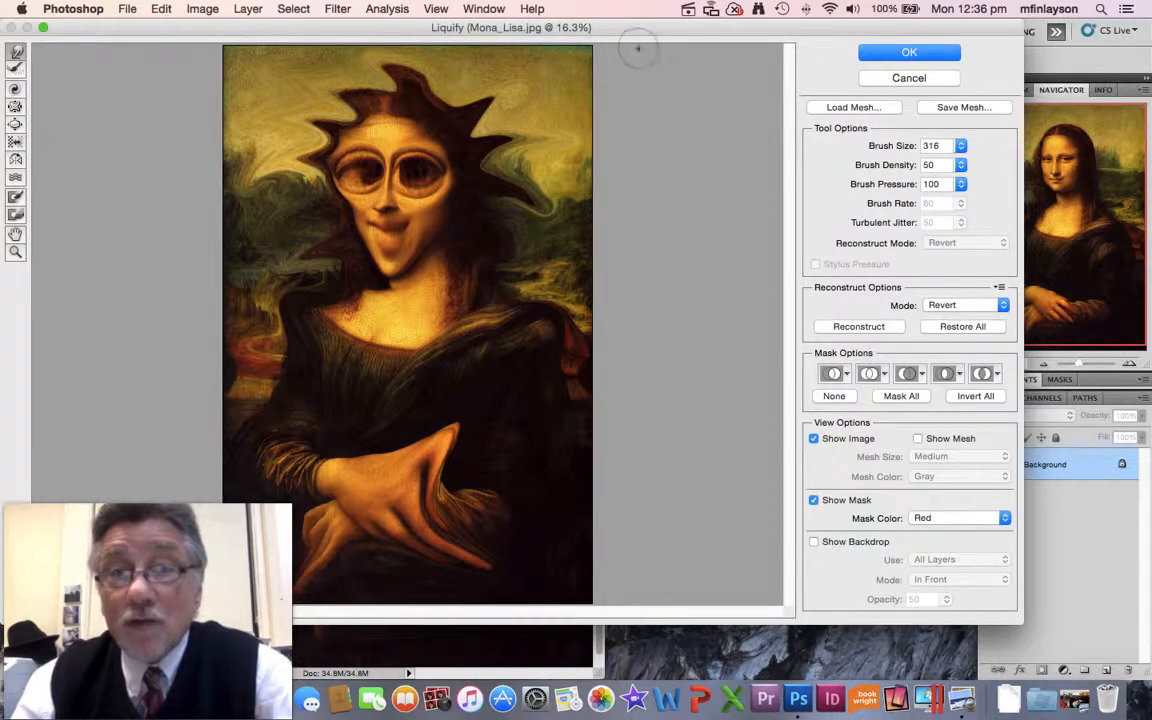
- Apply the Liquify distortions to the Mona Lisa image
drag(638, 33, 659, 51)
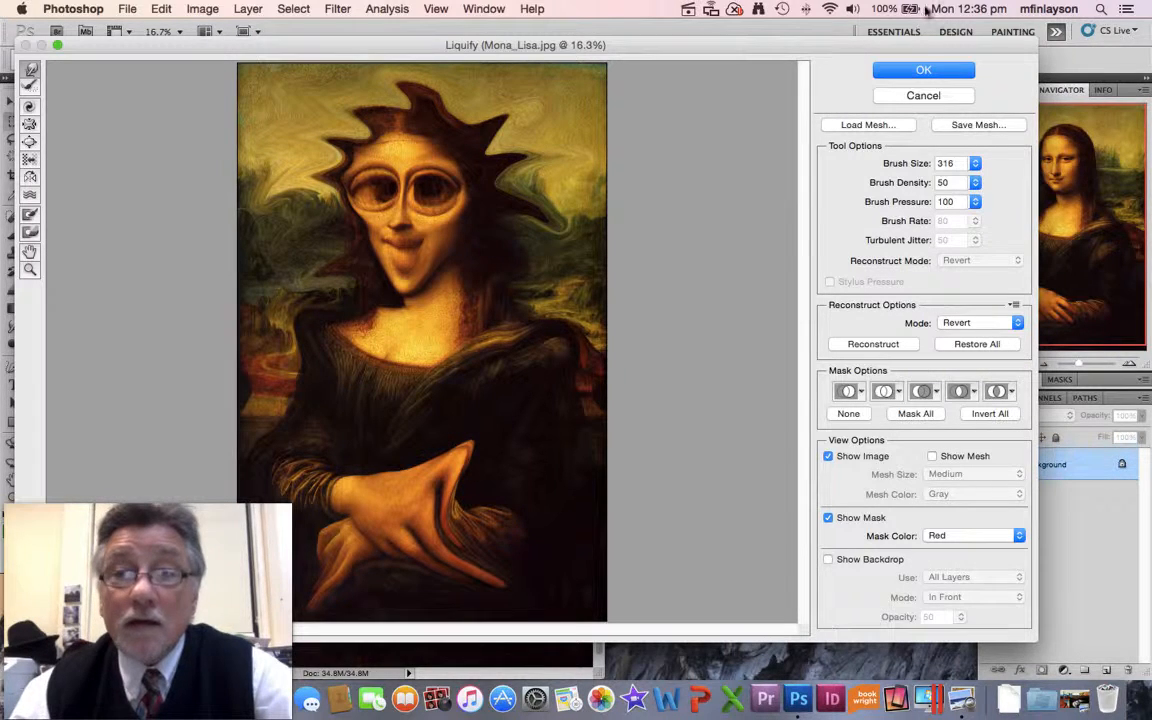
click(927, 70)
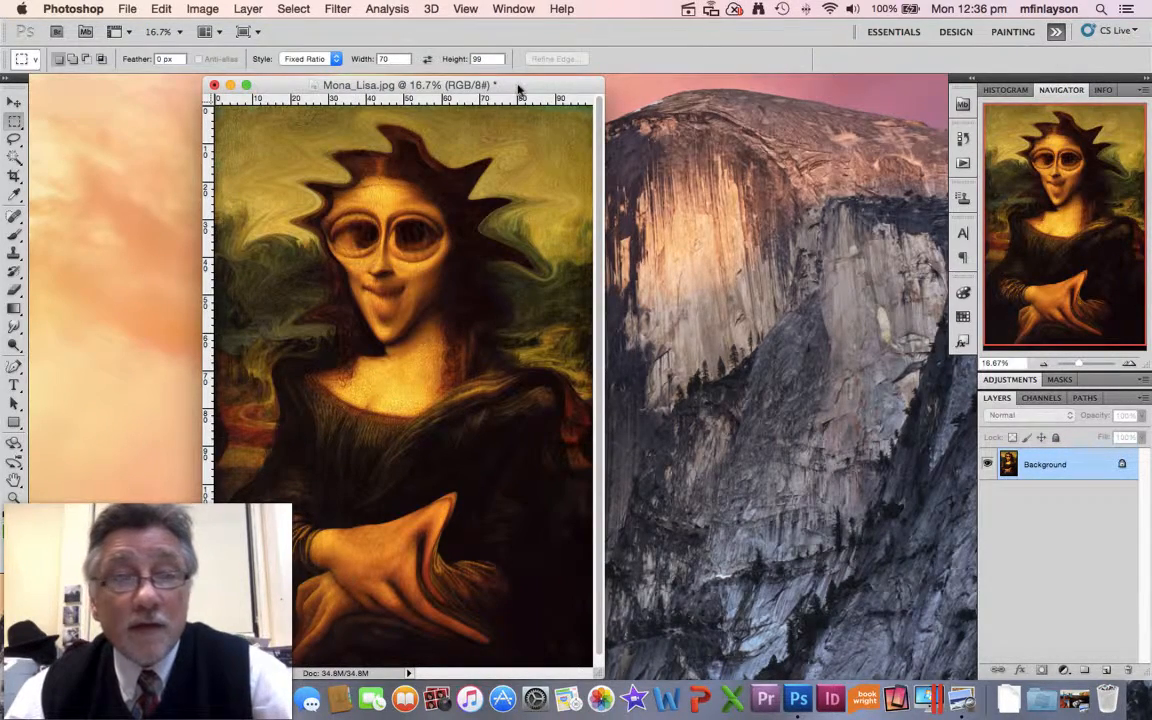
drag(518, 90, 524, 90)
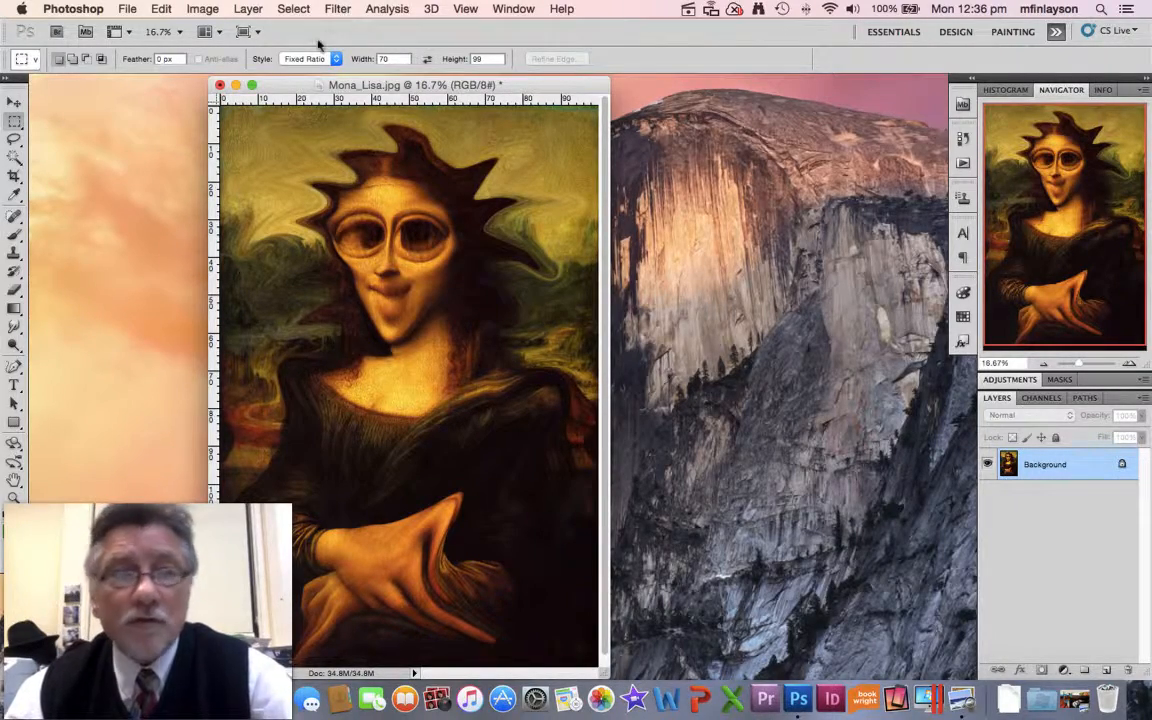
- Try the Posterize adjustment on the distorted image with 3 levels
click(338, 9)
mouse_move(355, 169)
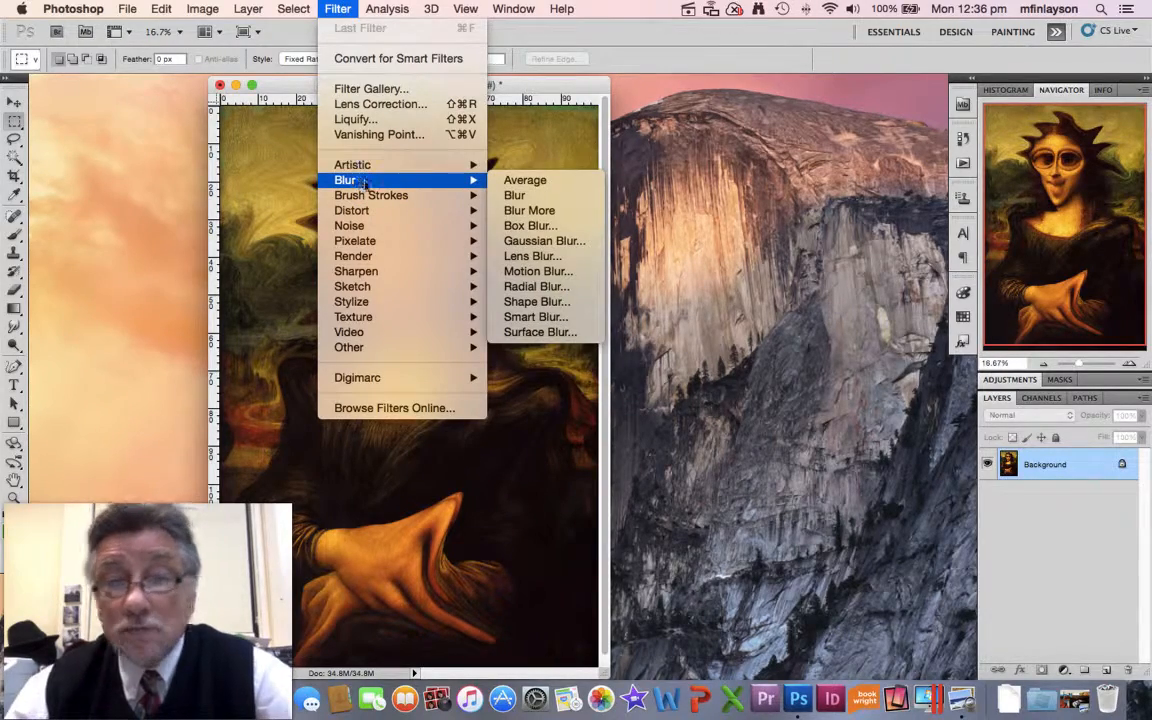
mouse_move(201, 10)
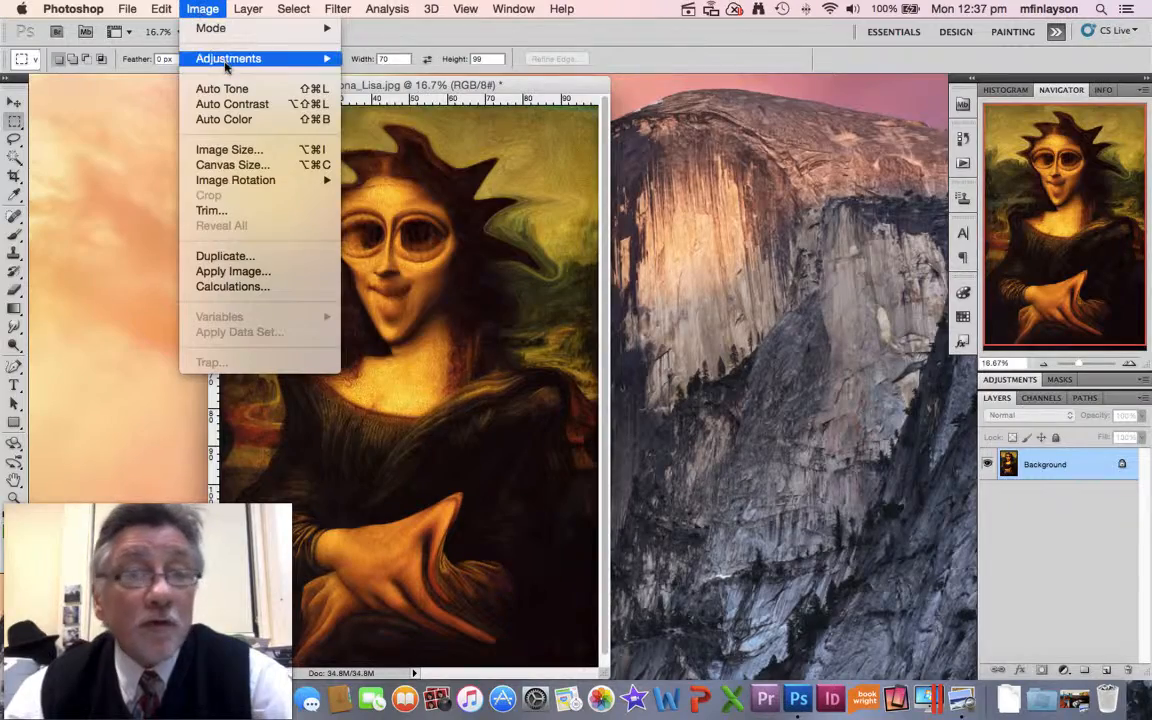
mouse_move(240, 56)
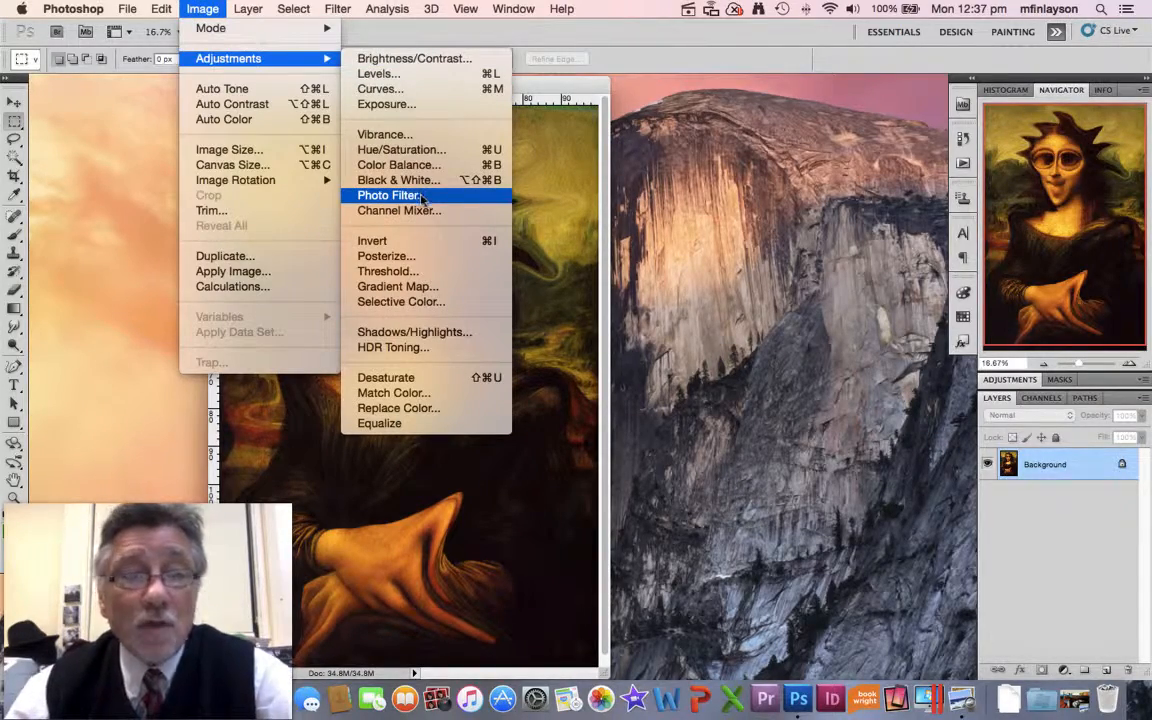
click(400, 256)
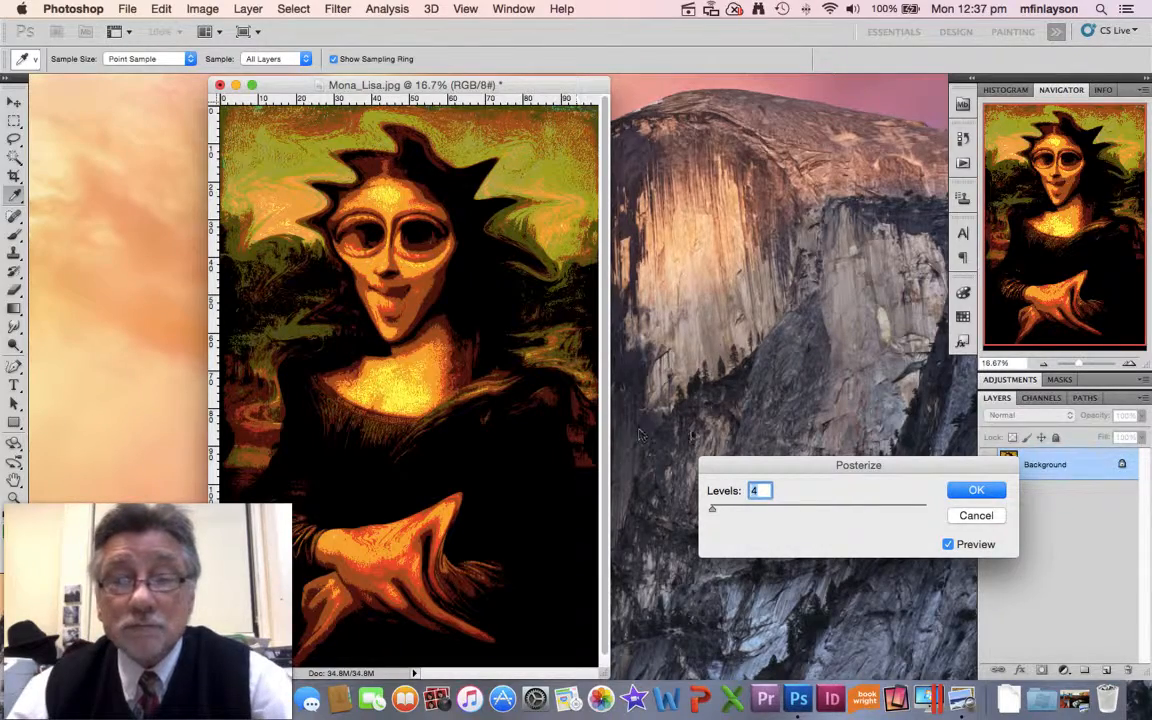
mouse_move(716, 511)
mouse_down()
mouse_move(764, 512)
mouse_move(711, 513)
mouse_up()
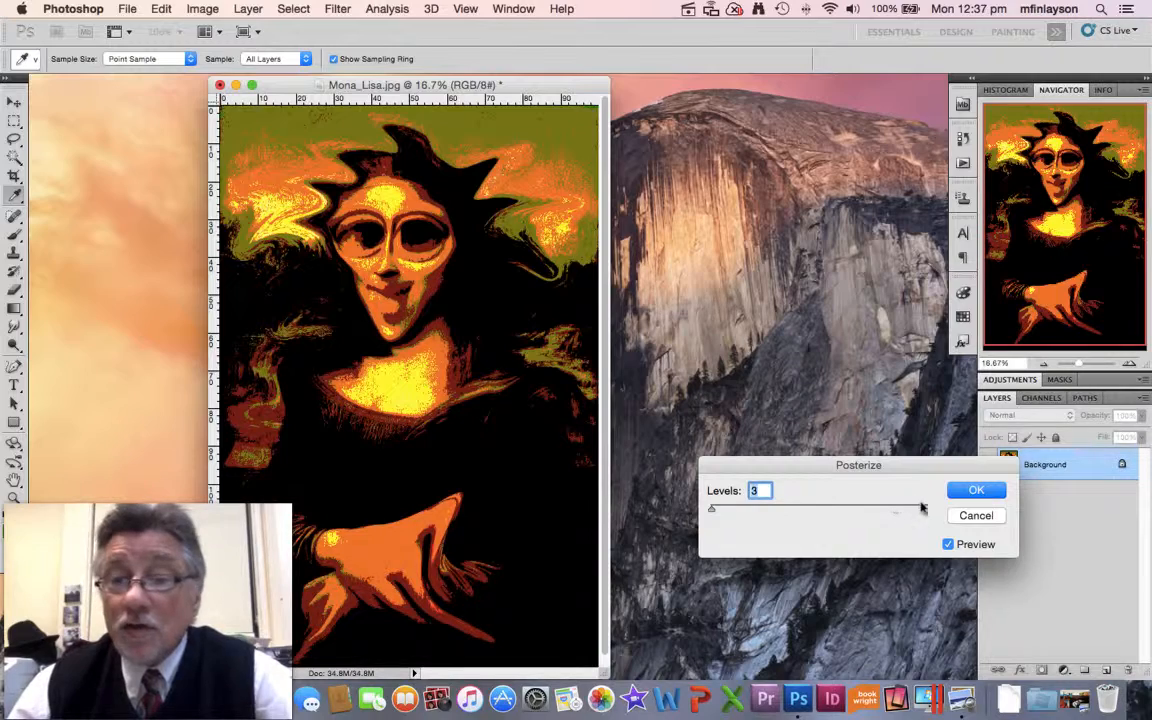
click(977, 516)
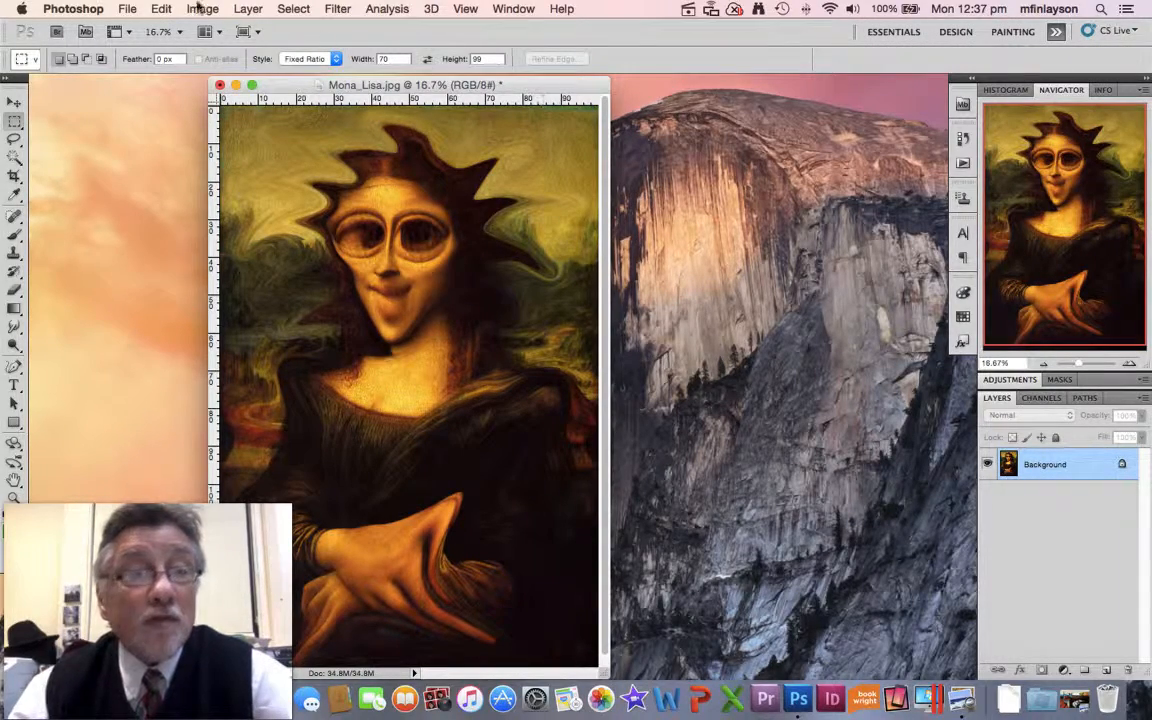
- Save the distorted image to the Desktop under the new name Mona_Dali.jpg, in JPEG format with quality 12
click(125, 9)
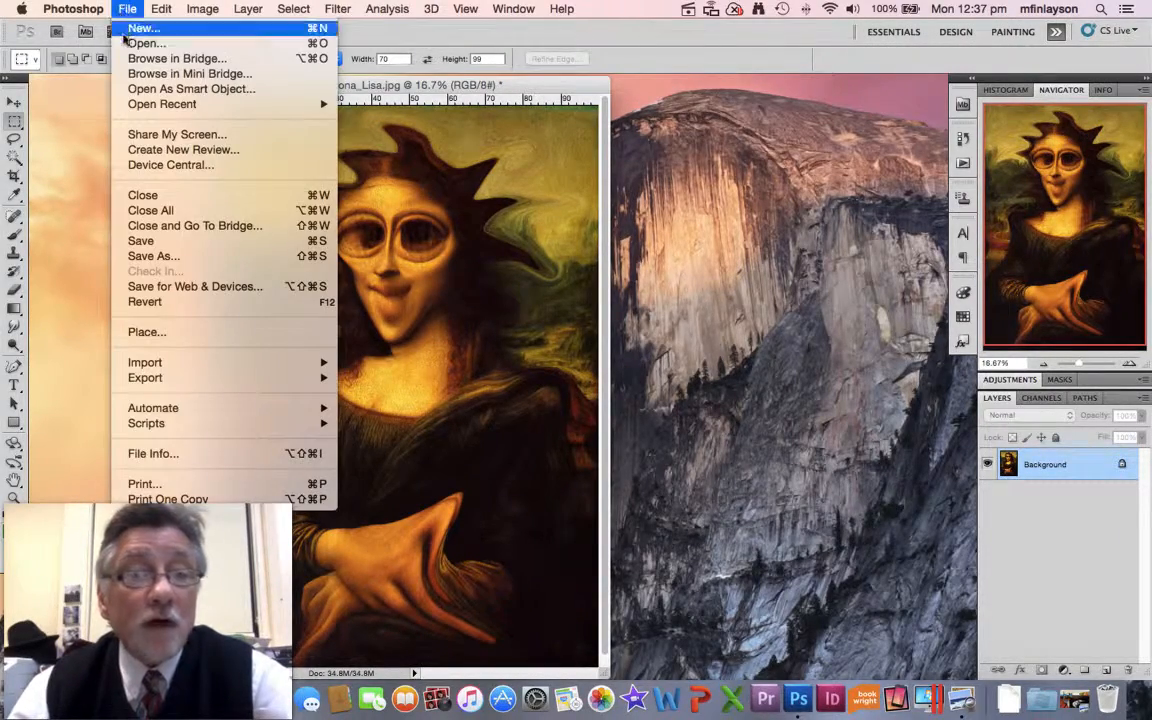
click(176, 258)
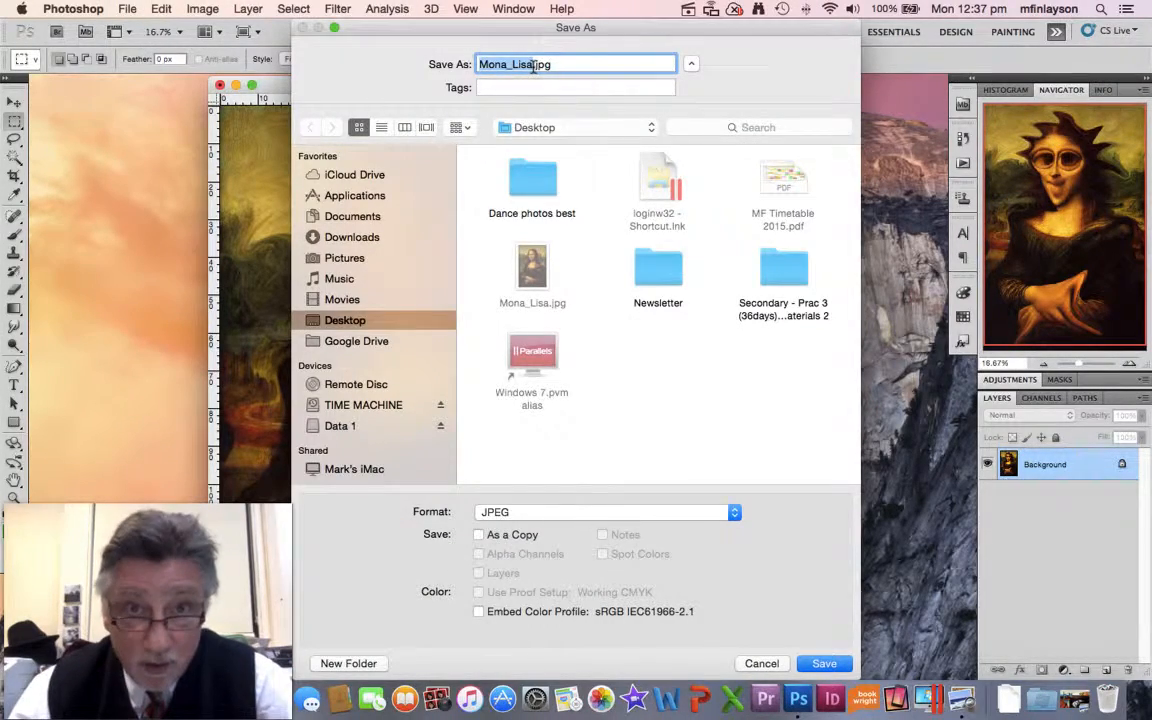
click(488, 64)
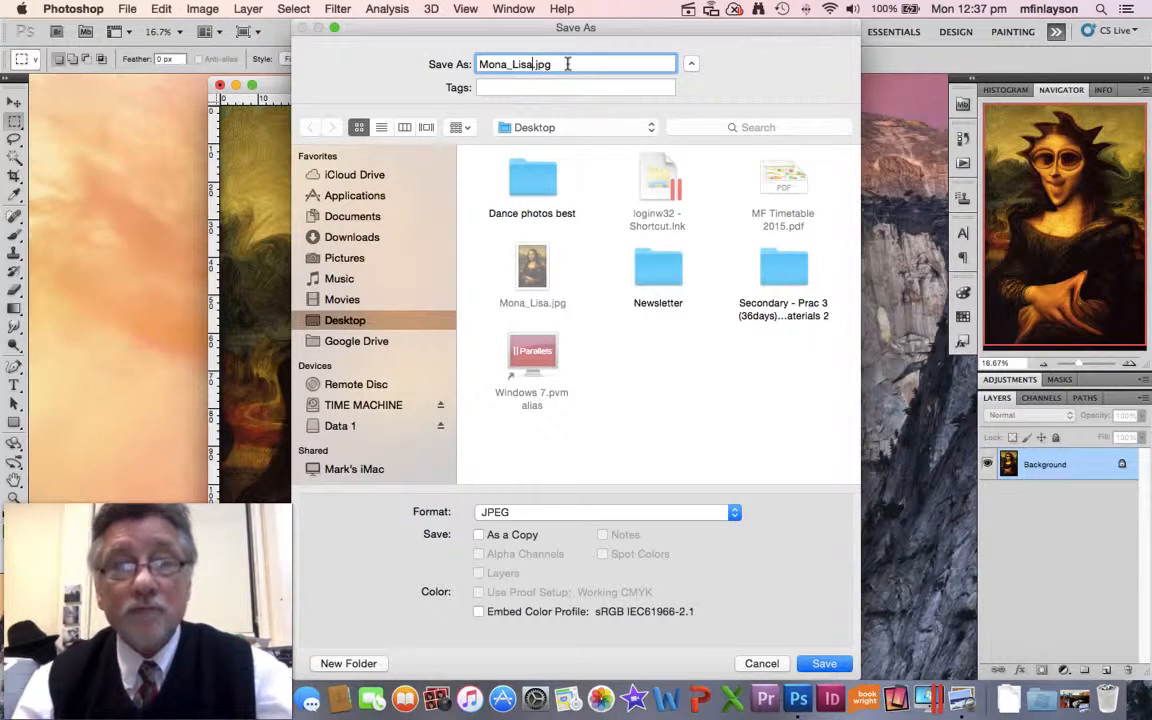
key(BackSpace)
key(BackSpace)
key(BackSpace)
key(BackSpace)
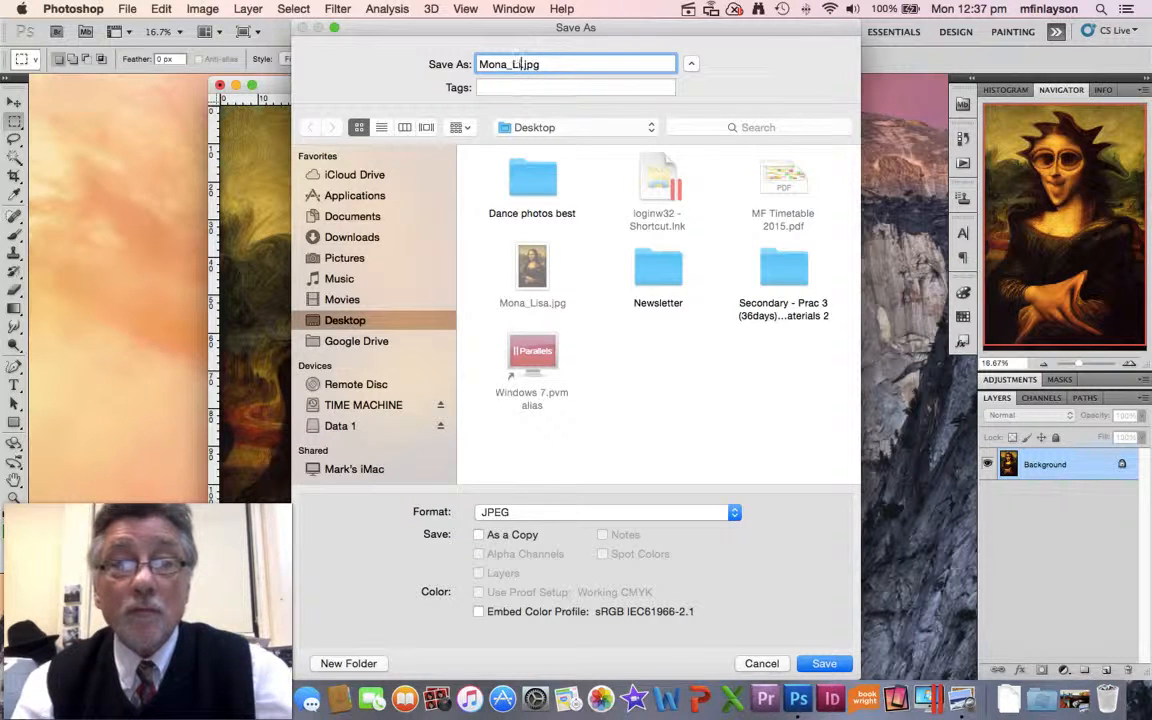
text(Dali)
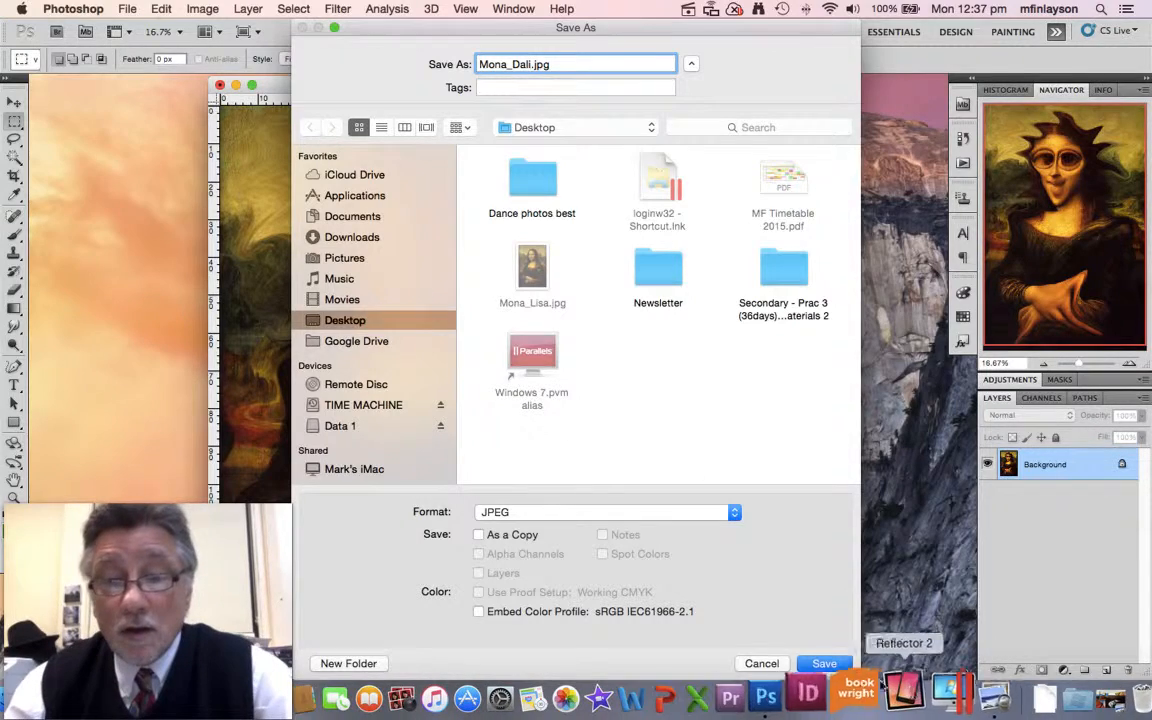
click(824, 664)
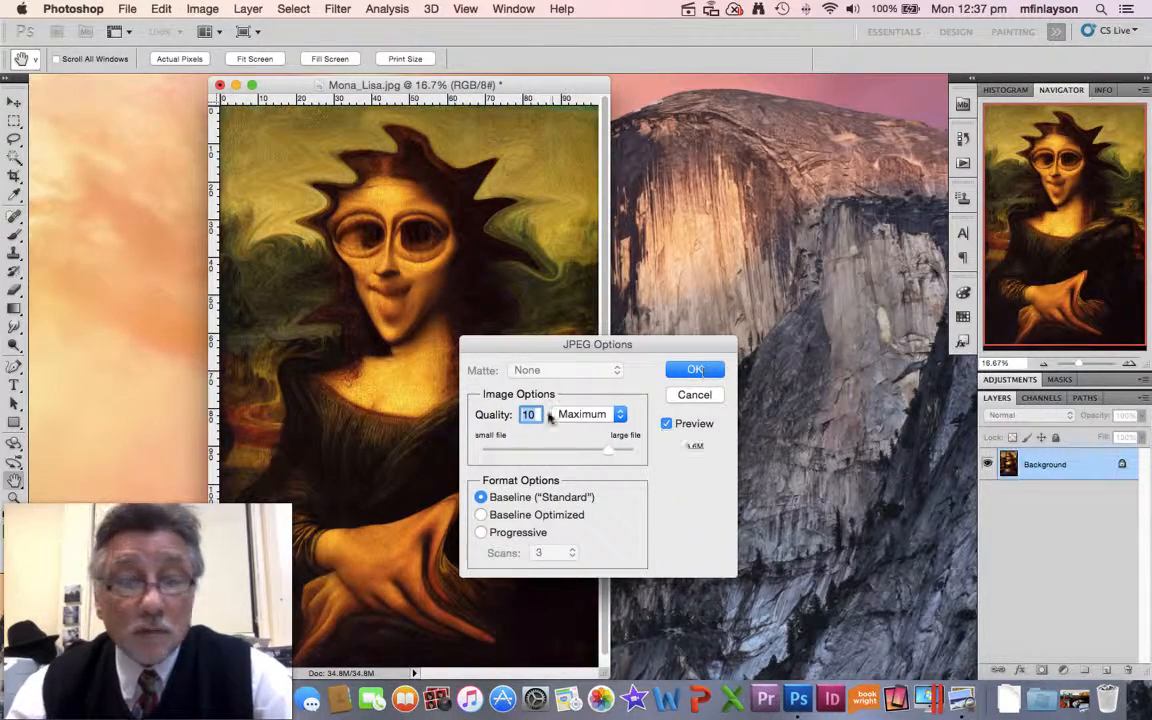
drag(617, 452, 636, 451)
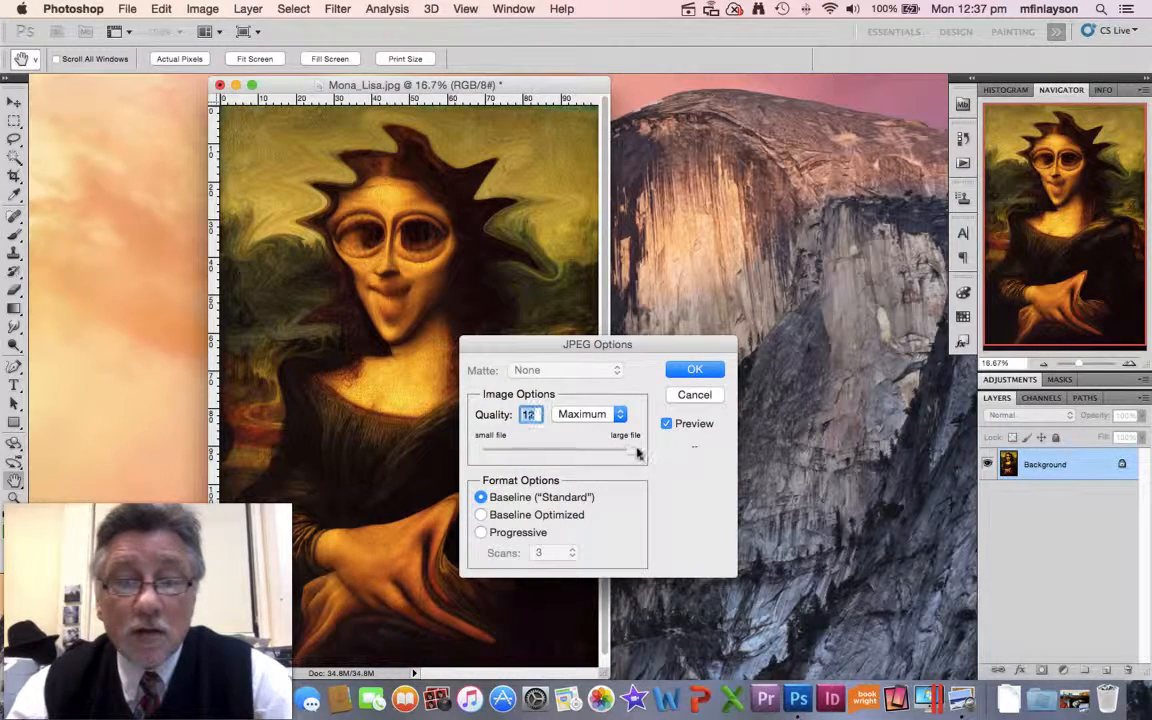
click(697, 370)
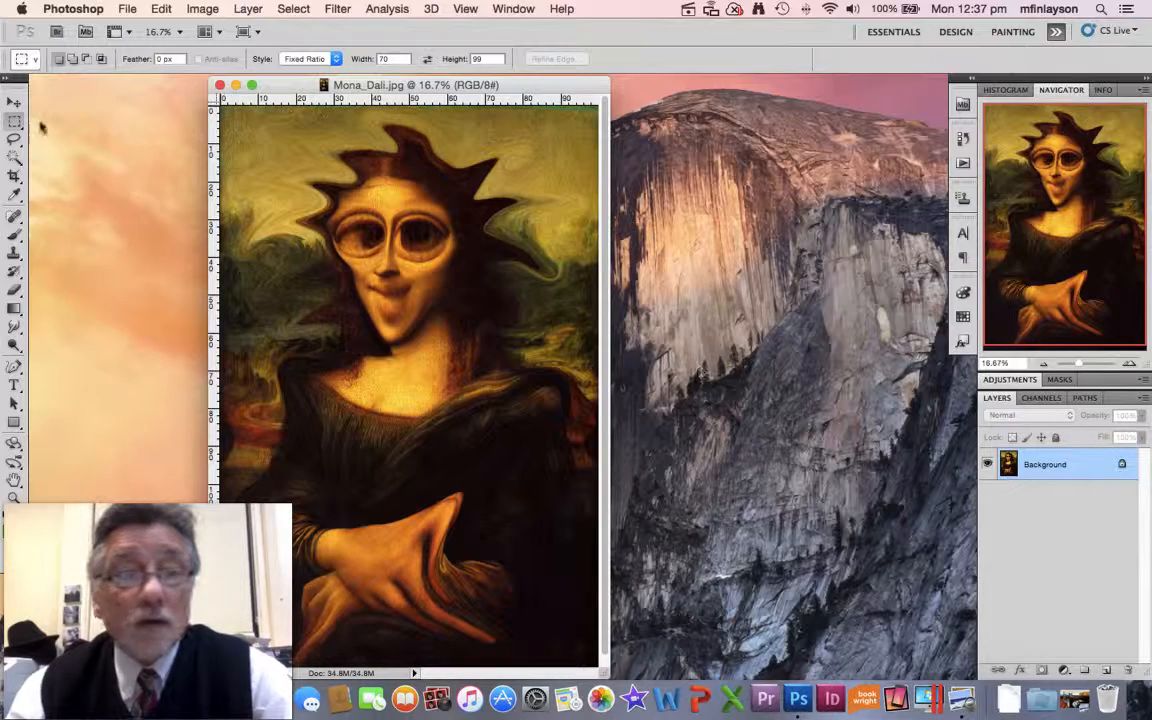
- Close the saved image and switch to the Finder desktop
click(220, 85)
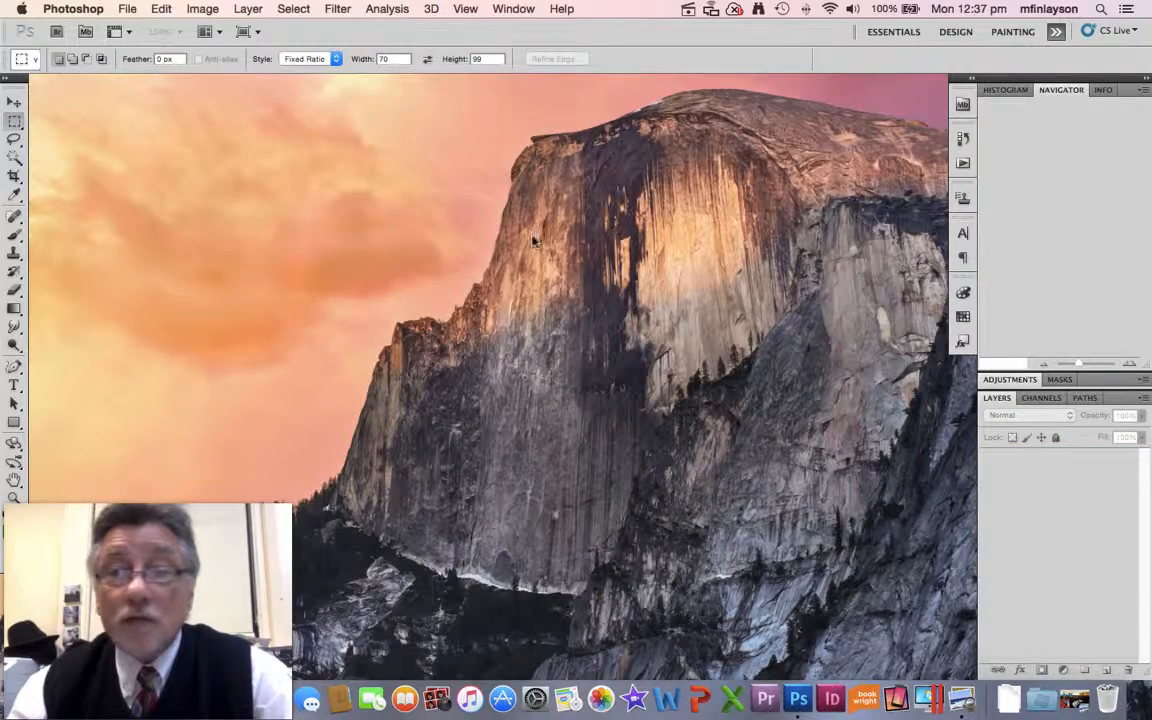
click(744, 404)
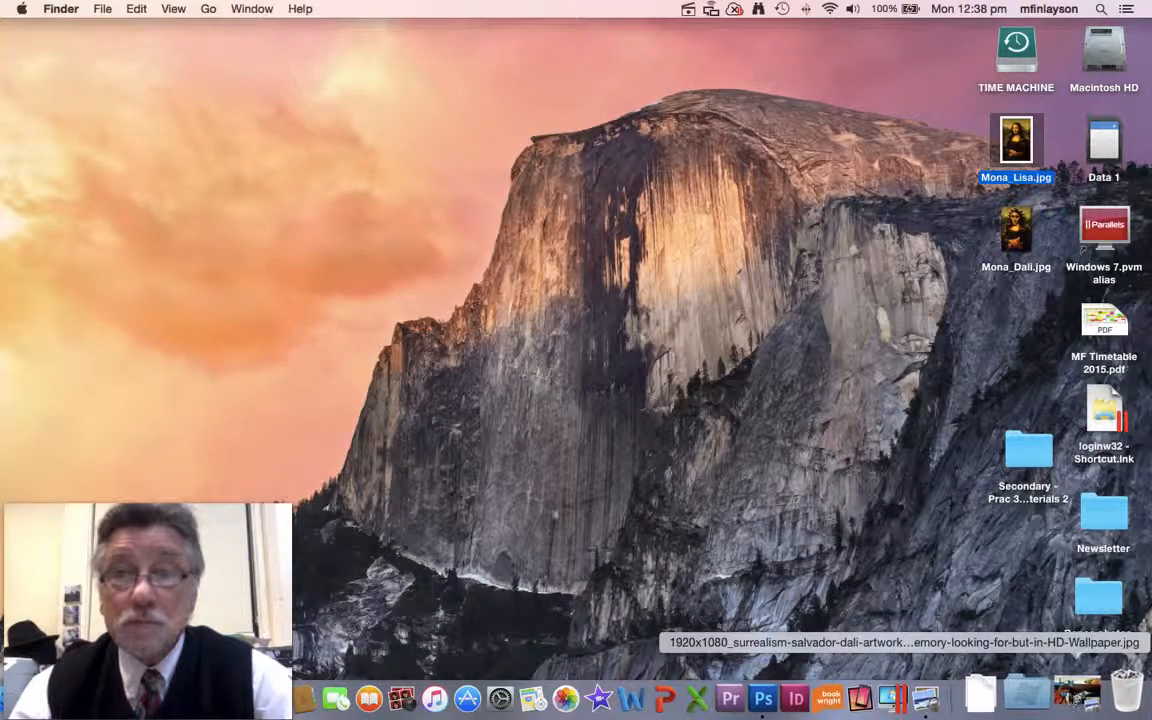
click(688, 10)
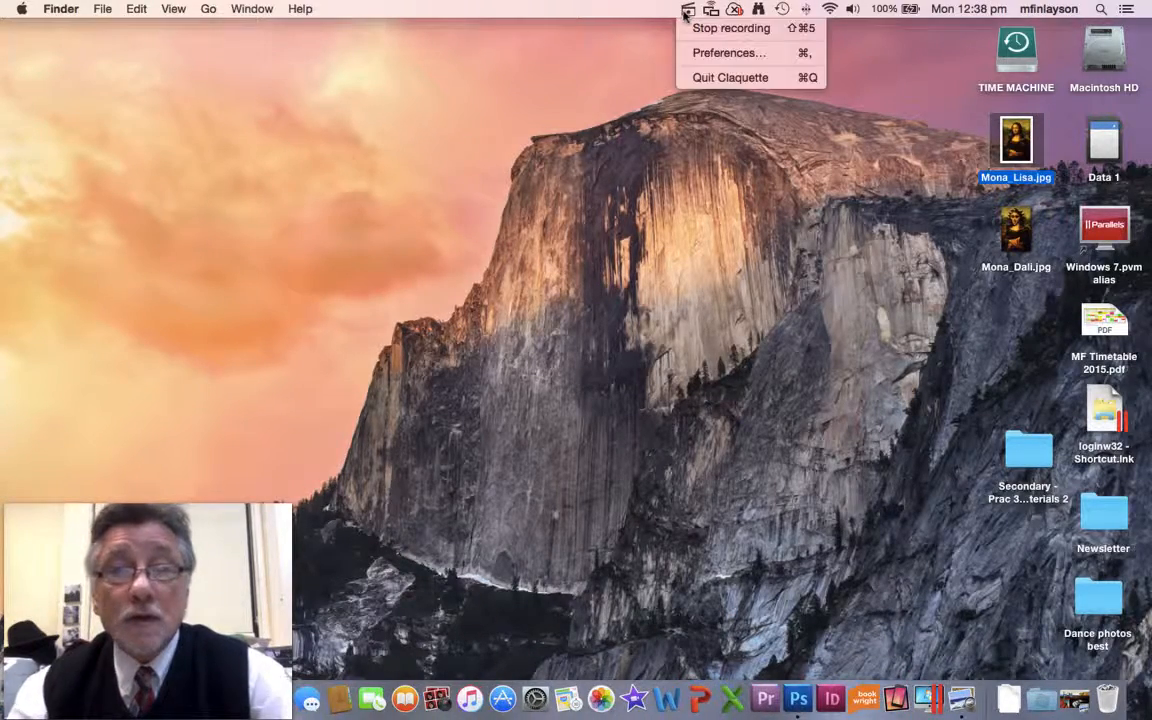